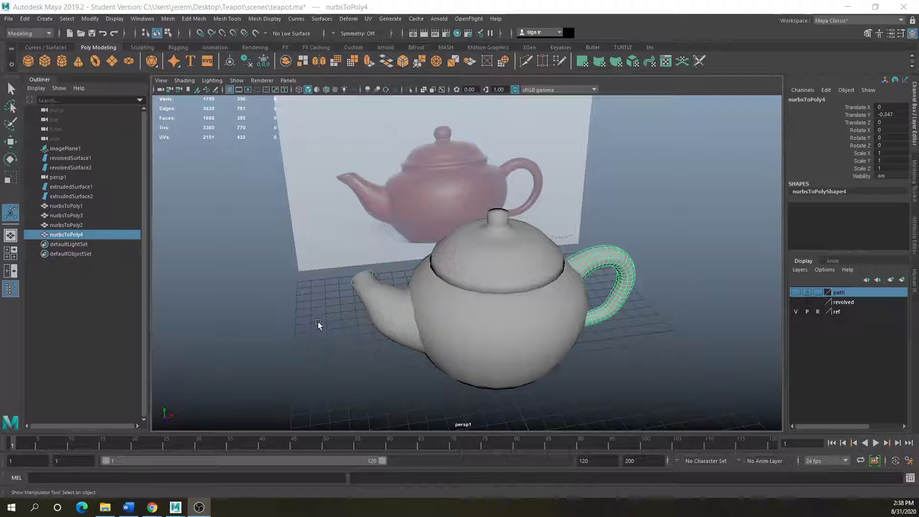
Group the lid, body, spout and handle meshes into one group and expand its children in the Outliner.
scroll(318, 321, down, 3)
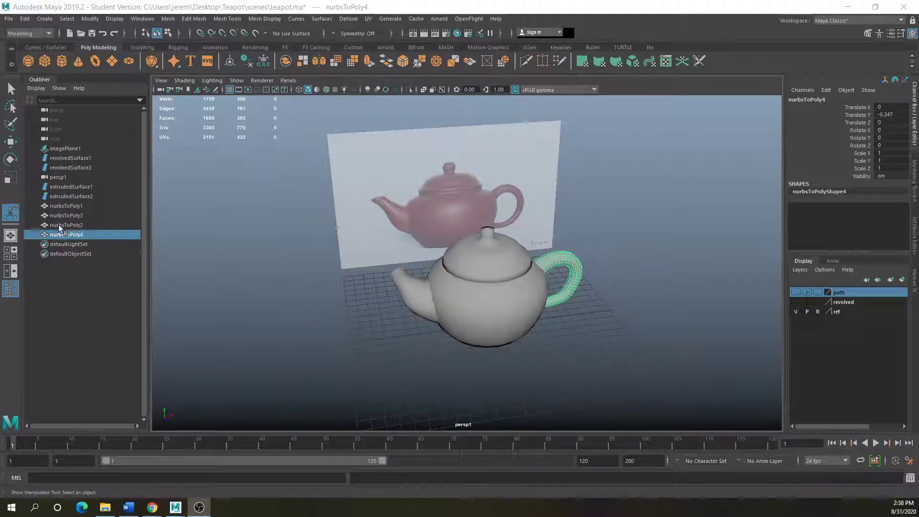
alt+drag(389, 365, 450, 367)
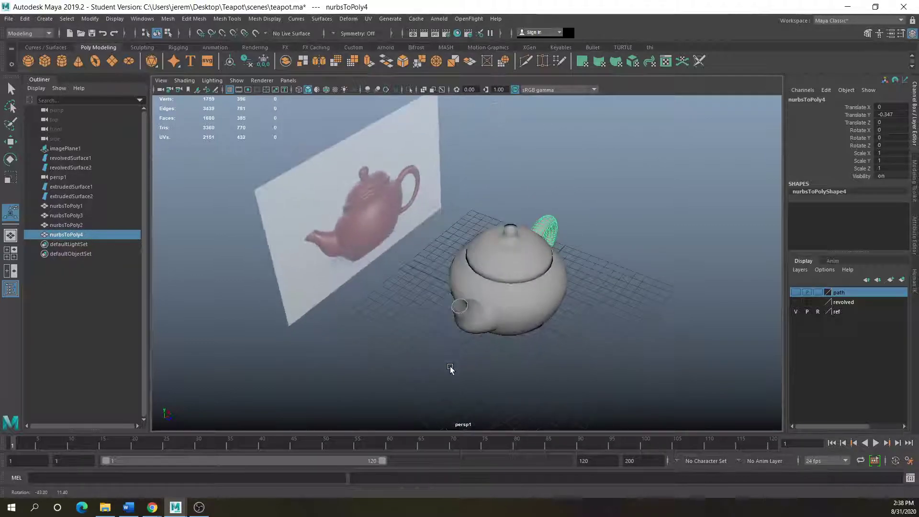
drag(603, 199, 454, 370)
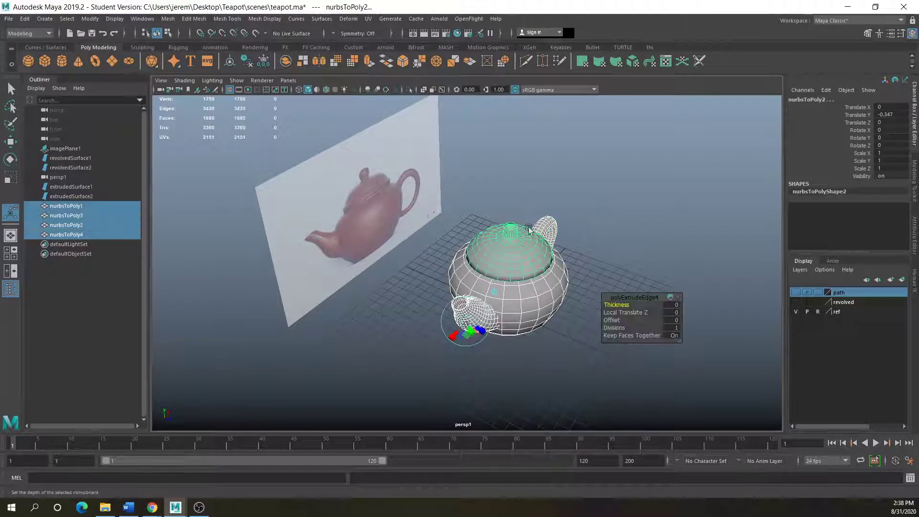
click(23, 19)
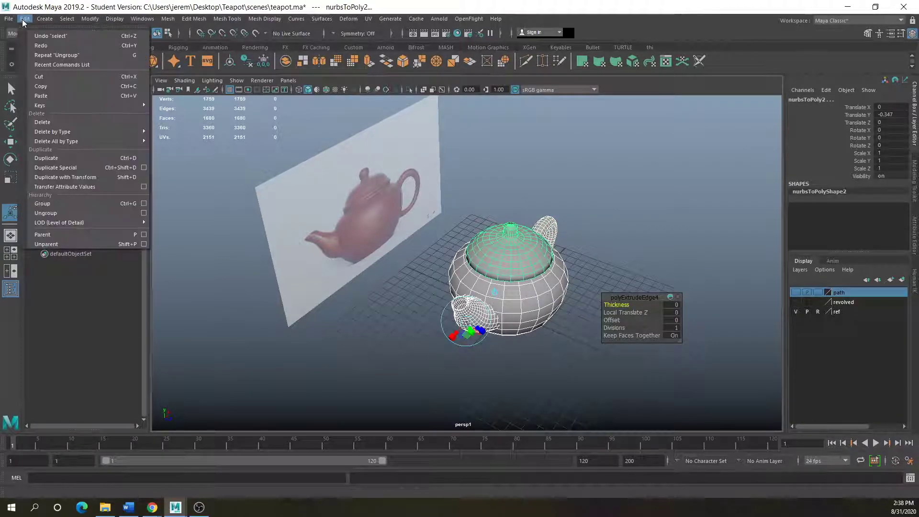
click(70, 206)
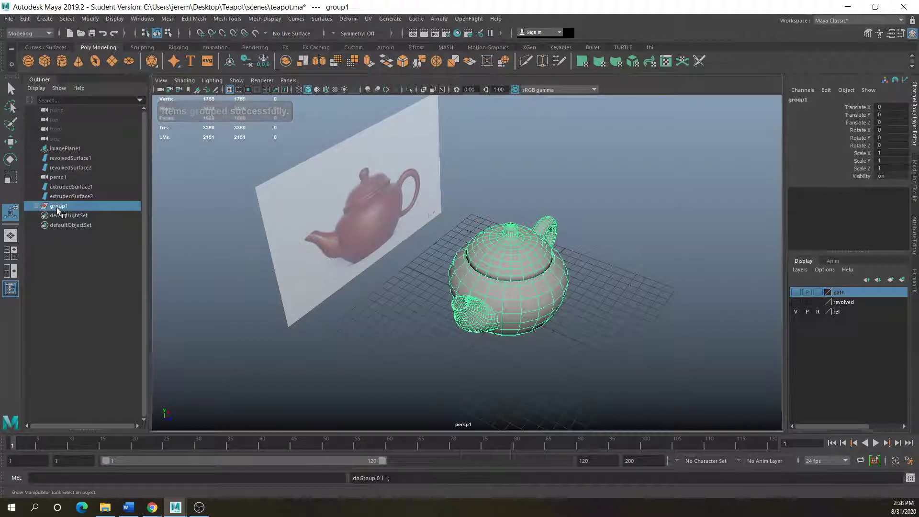
click(37, 206)
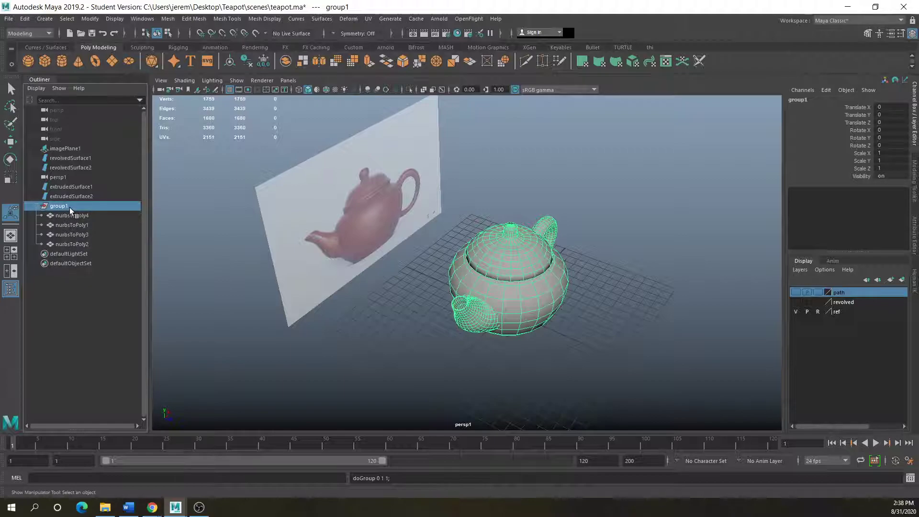
Move the whole teapot group about 7.88 units along Z, then undo the move.
click(66, 214)
click(53, 206)
key(w)
drag(524, 319, 568, 372)
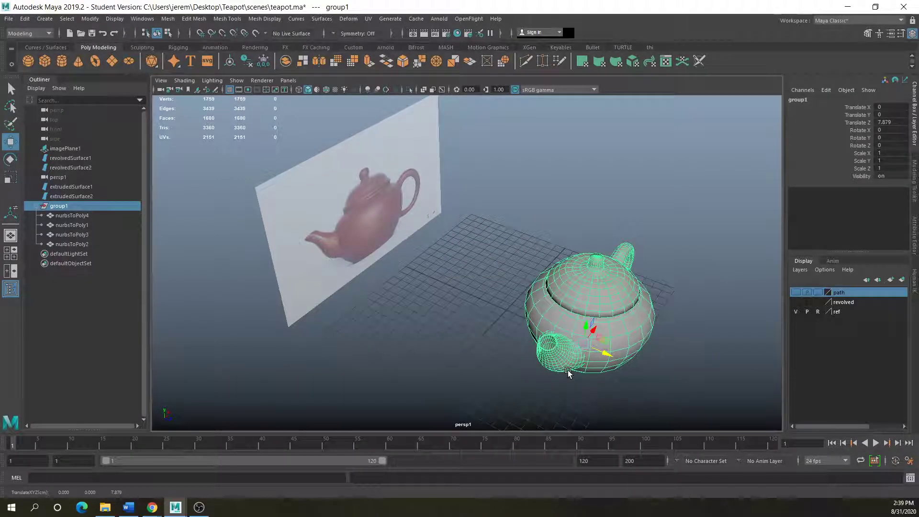
key(ctrl+z)
Move only the handle inside the group to about 7.39 along X, then undo the move.
click(65, 215)
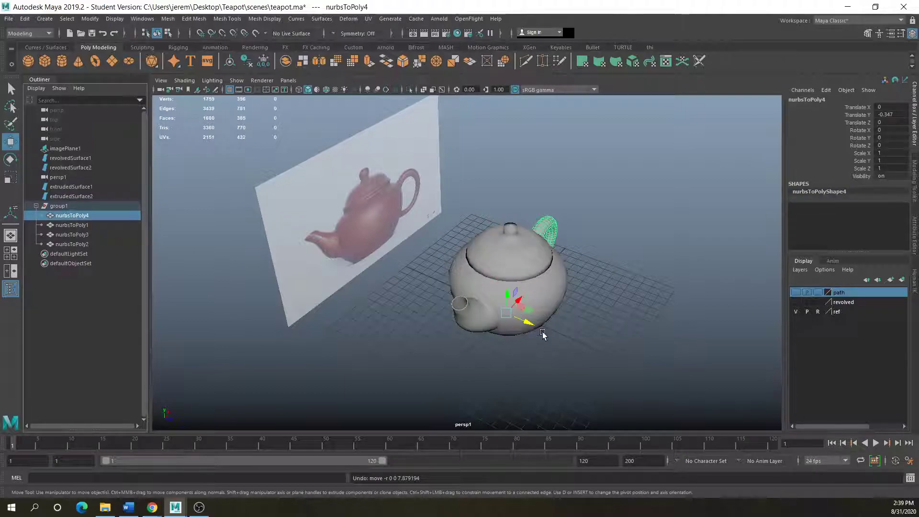
drag(518, 301, 564, 274)
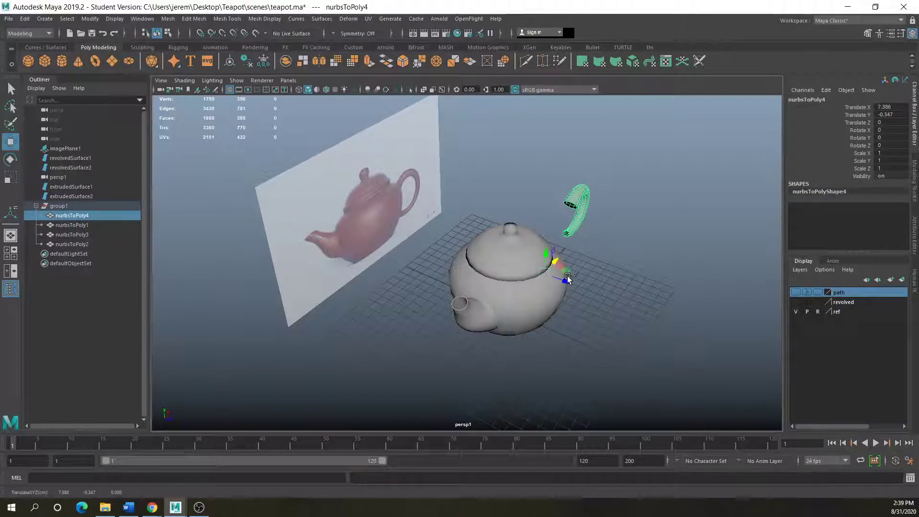
key(ctrl+z)
alt+drag(541, 328, 510, 335)
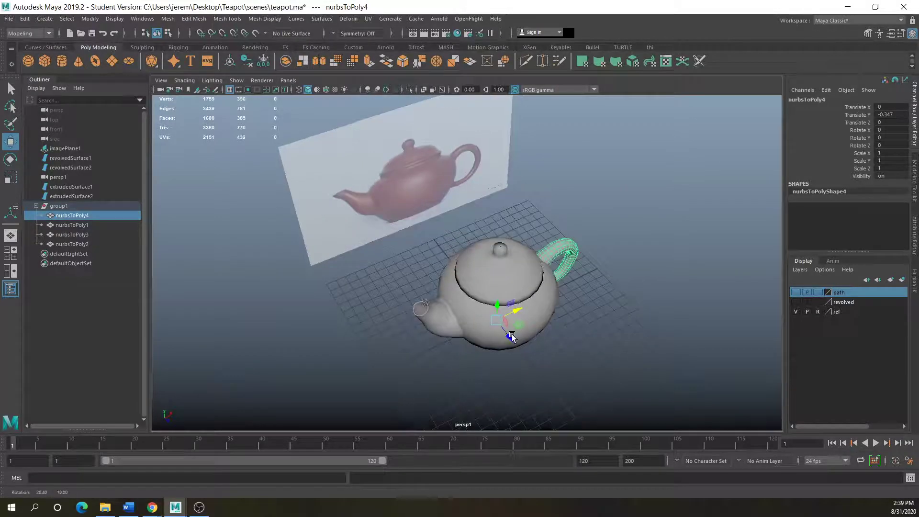
Ungroup the teapot group back into its separate meshes.
click(58, 207)
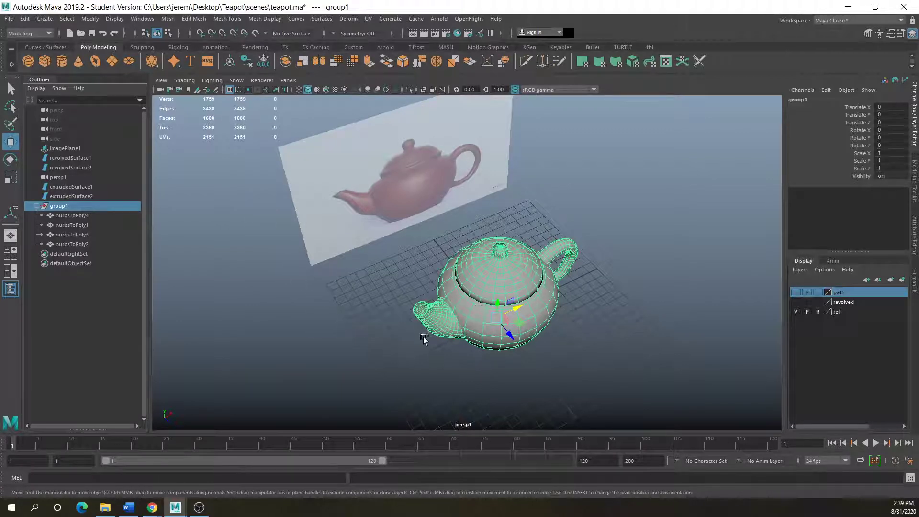
scroll(458, 336, up, 3)
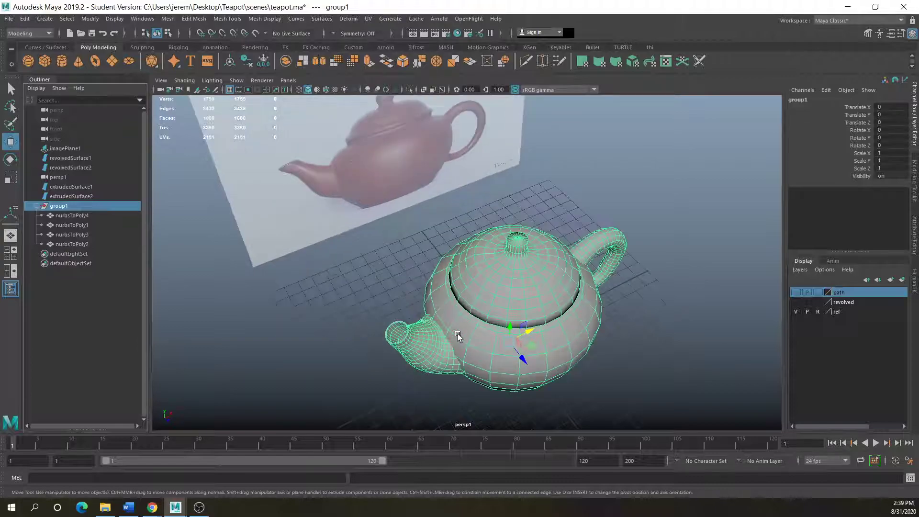
alt+drag(456, 329, 375, 295)
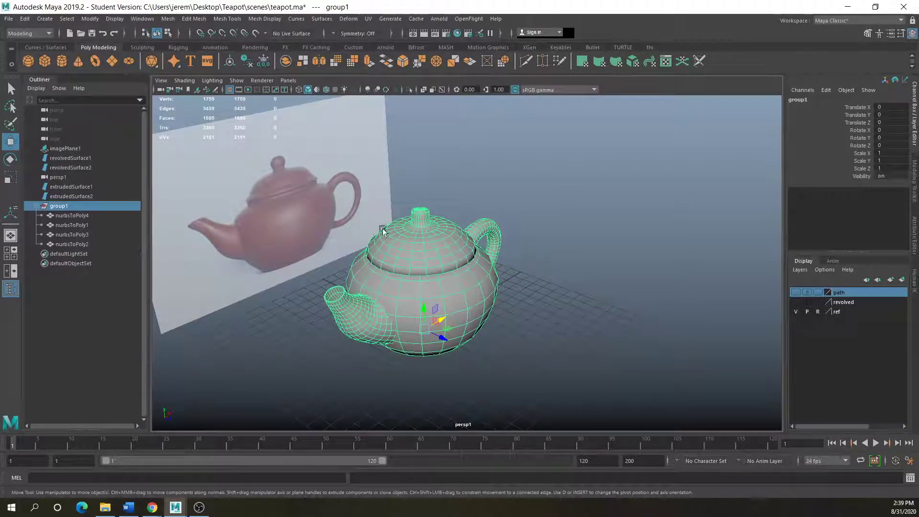
click(24, 19)
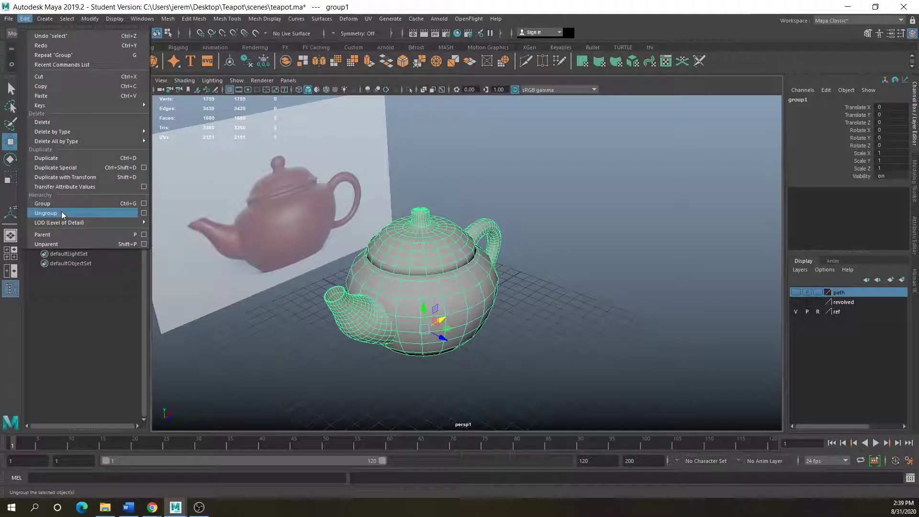
click(62, 211)
Select the teapot's spout and body in turn to inspect them as separate objects.
click(330, 387)
alt+drag(318, 373, 455, 267)
click(379, 313)
click(457, 272)
Center the handle's pivot and move the handle about 1.7 units along X, away from the body.
click(492, 252)
scroll(456, 267, up, 6)
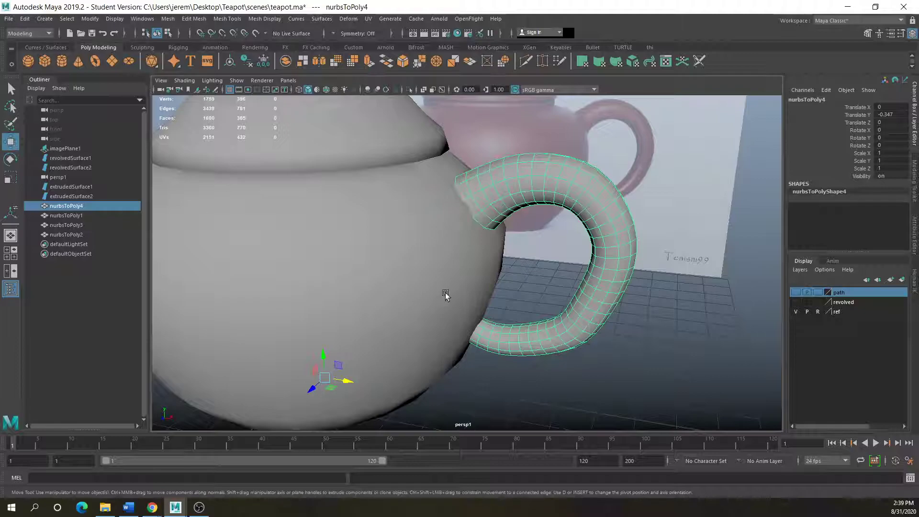
click(89, 18)
click(103, 89)
drag(564, 263, 633, 266)
Try moving a vertex on the handle's upper open end toward the body, then undo the move.
click(475, 273)
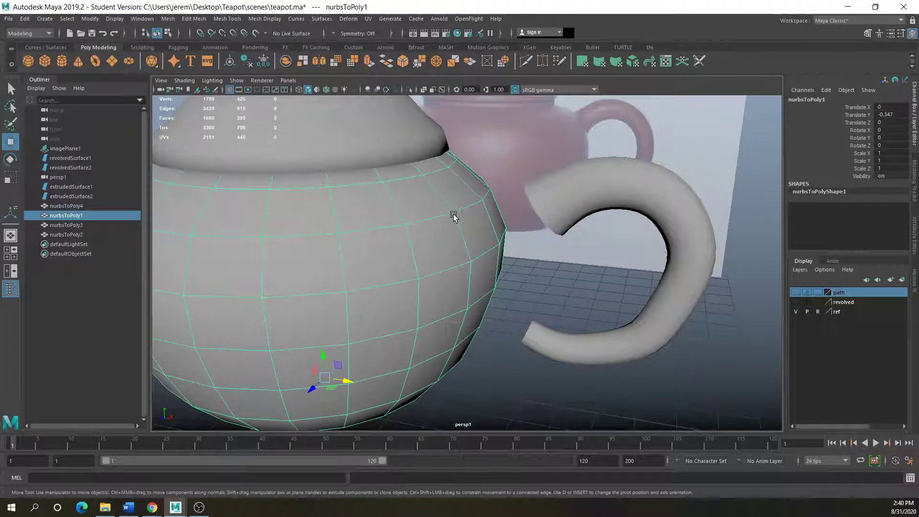
right_drag(540, 207, 495, 219)
click(543, 224)
drag(556, 225, 534, 231)
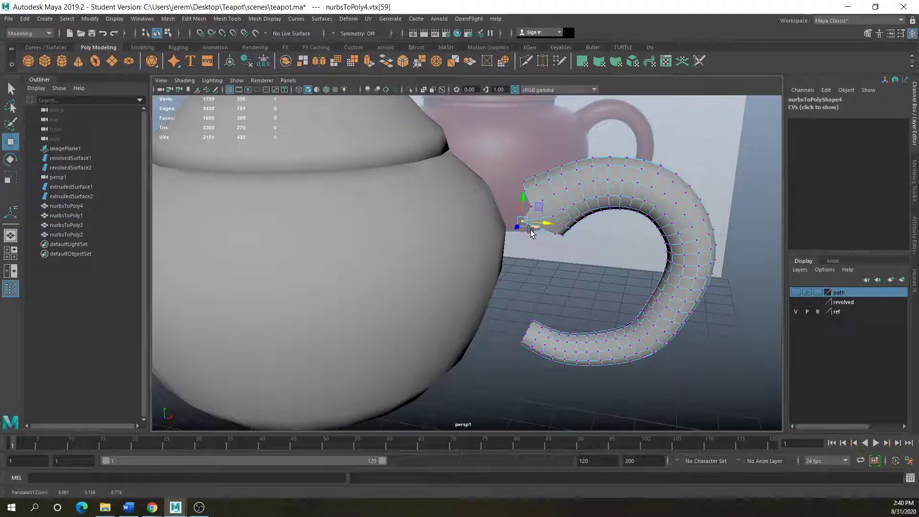
key(ctrl+z)
key(ctrl+z)
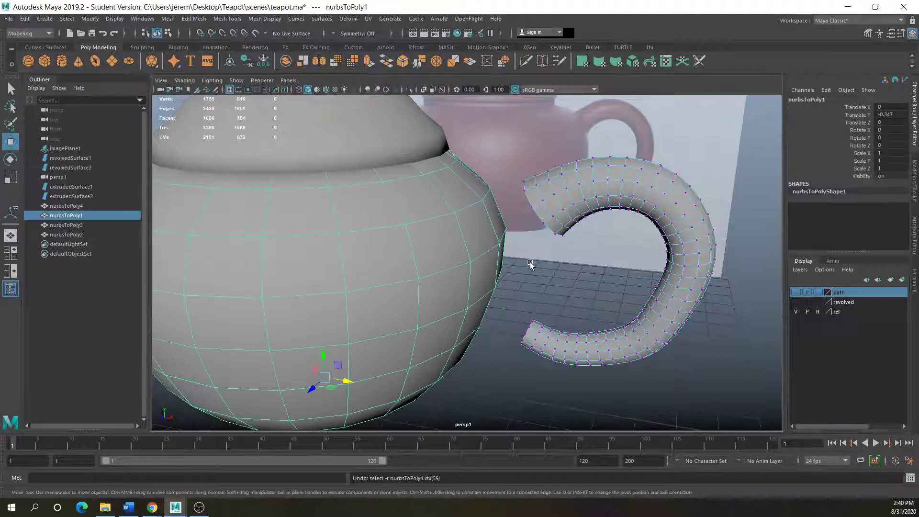
Combine the handle and the teapot body into a single mesh.
click(571, 207)
right_drag(559, 222, 584, 203)
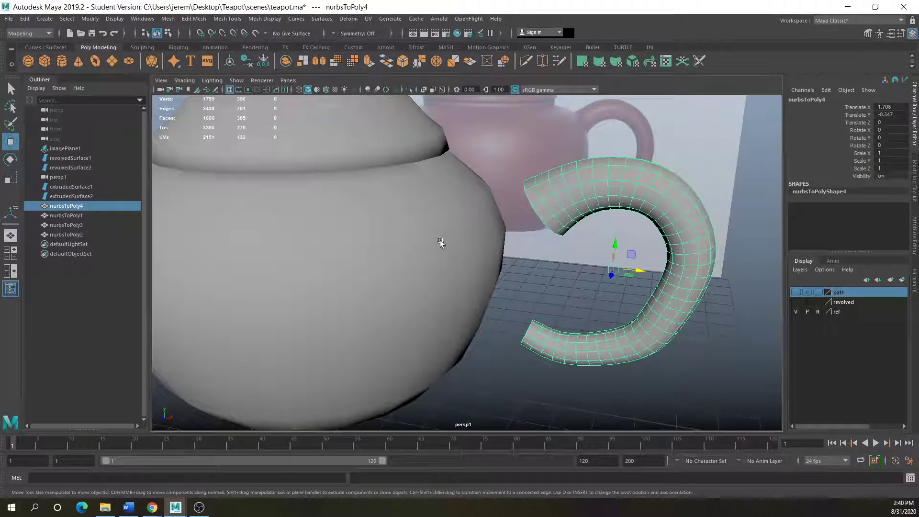
shift+click(440, 242)
click(163, 19)
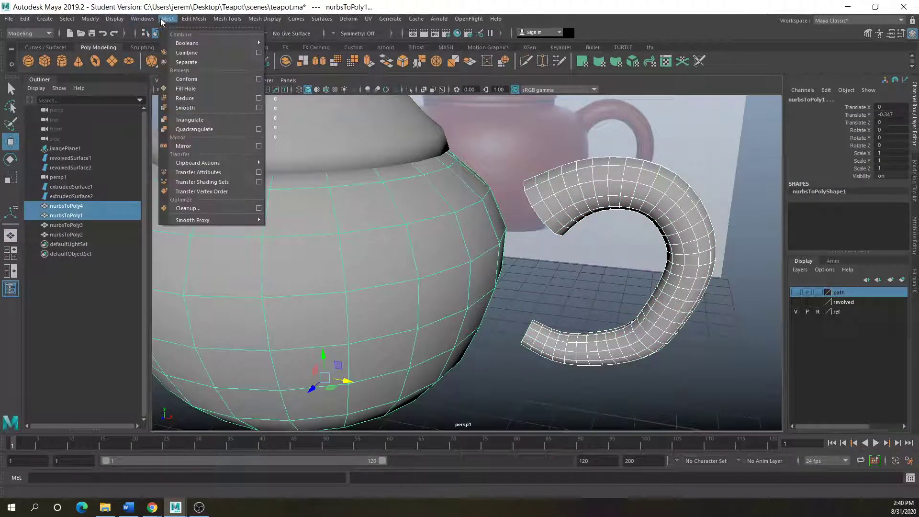
click(182, 53)
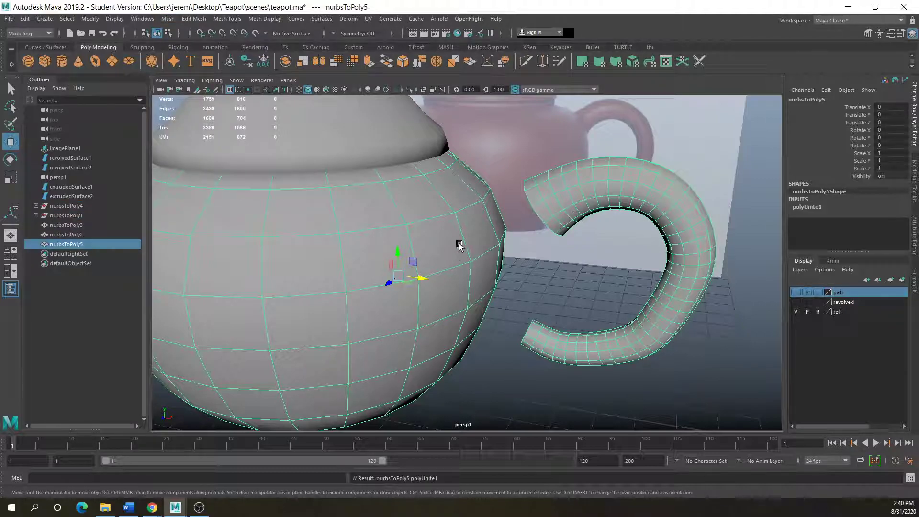
Nudge a vertex on the rim of the handle's upper end slightly toward the body.
alt+drag(495, 228, 481, 251)
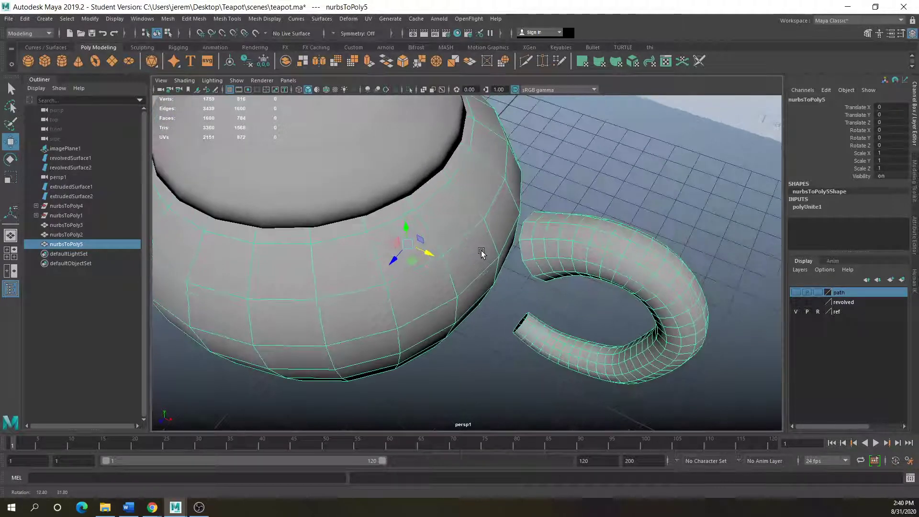
scroll(523, 222, up, 5)
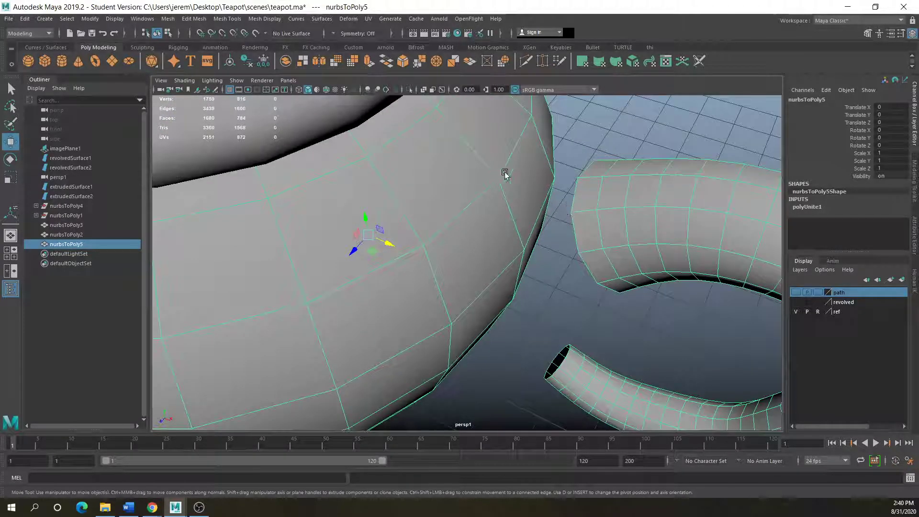
right_drag(575, 214, 527, 211)
click(574, 212)
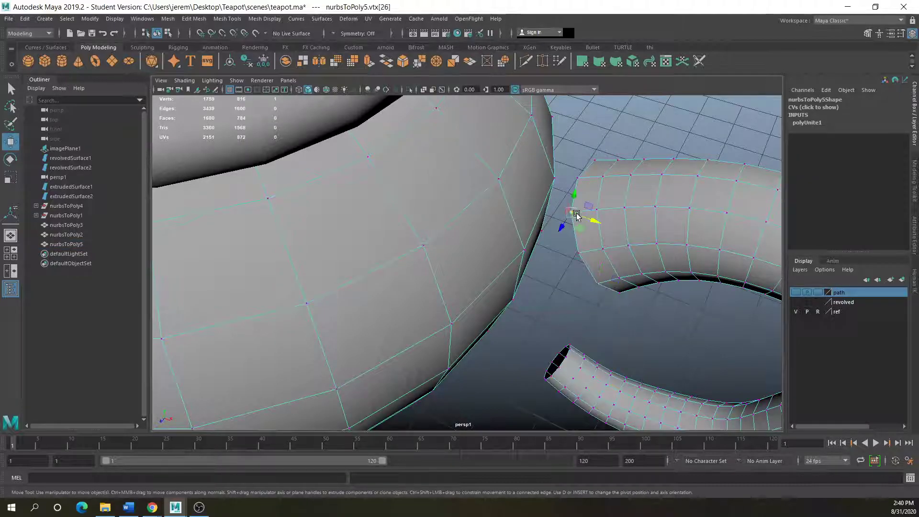
mouse_move(590, 220)
mouse_down()
mouse_move(517, 195)
mouse_move(575, 229)
mouse_move(585, 219)
mouse_up()
Delete two adjacent faces on the body opposite the handle's upper end to make an opening.
mouse_move(516, 195)
right_down()
mouse_move(476, 205)
mouse_move(528, 229)
mouse_move(515, 224)
mouse_move(521, 203)
right_up()
click(520, 200)
key(Delete)
click(476, 232)
key(Delete)
Merge a rim vertex of the handle's upper end with a vertex of the body opening and test-move it.
right_drag(571, 211, 541, 214)
click(568, 211)
mouse_move(592, 219)
mouse_down()
mouse_move(555, 215)
mouse_move(541, 201)
mouse_move(588, 223)
mouse_up()
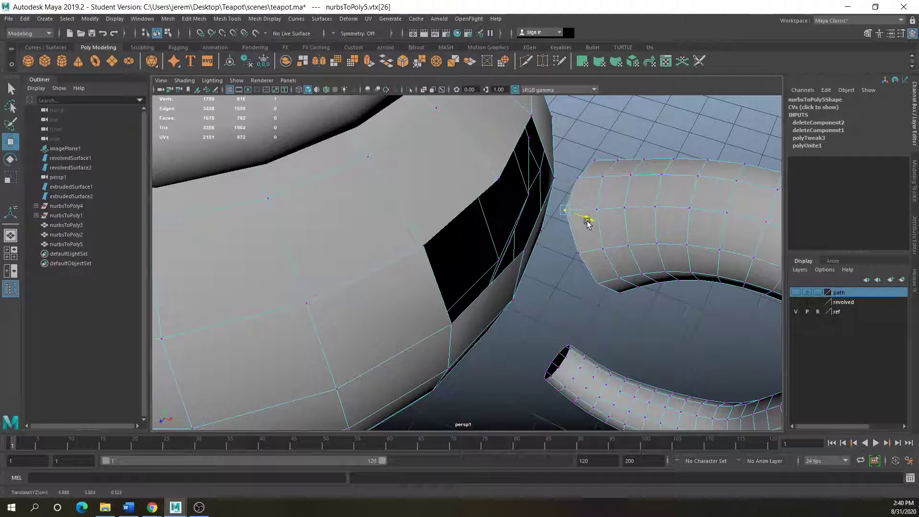
shift+click(498, 178)
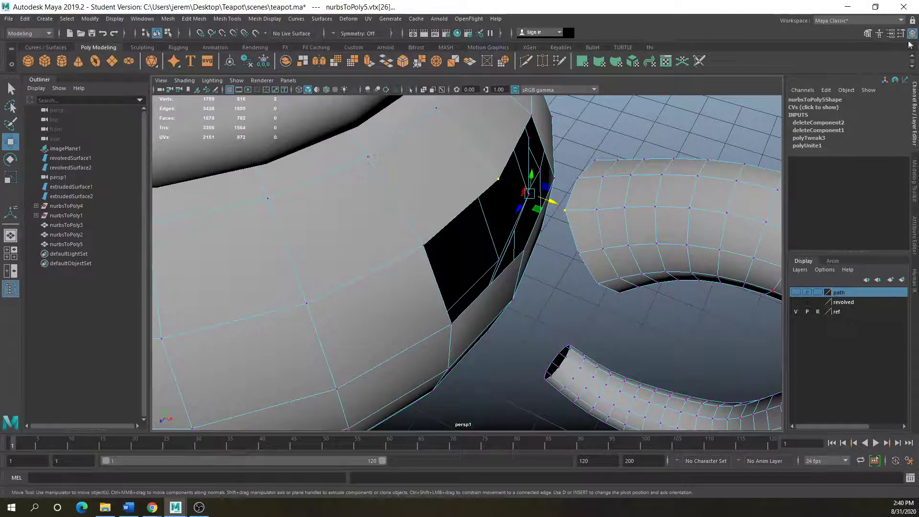
click(867, 33)
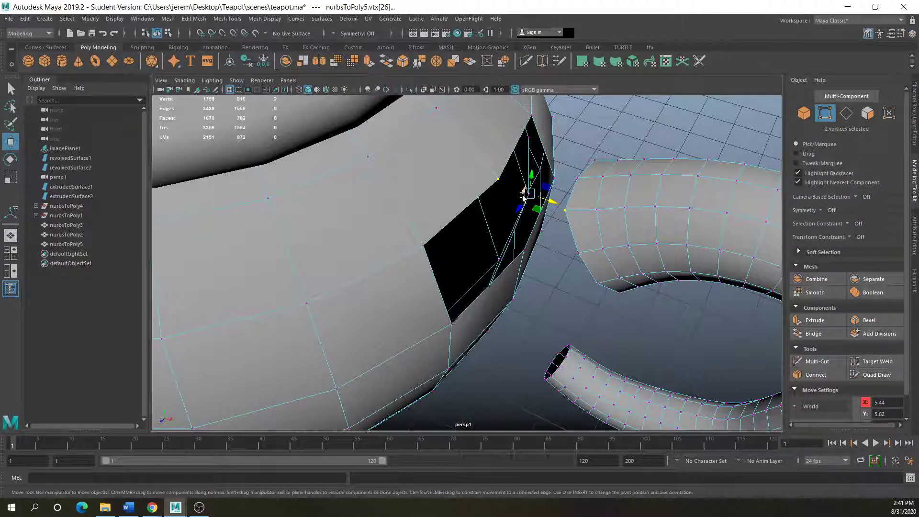
shift+right_drag(523, 198, 528, 144)
click(559, 311)
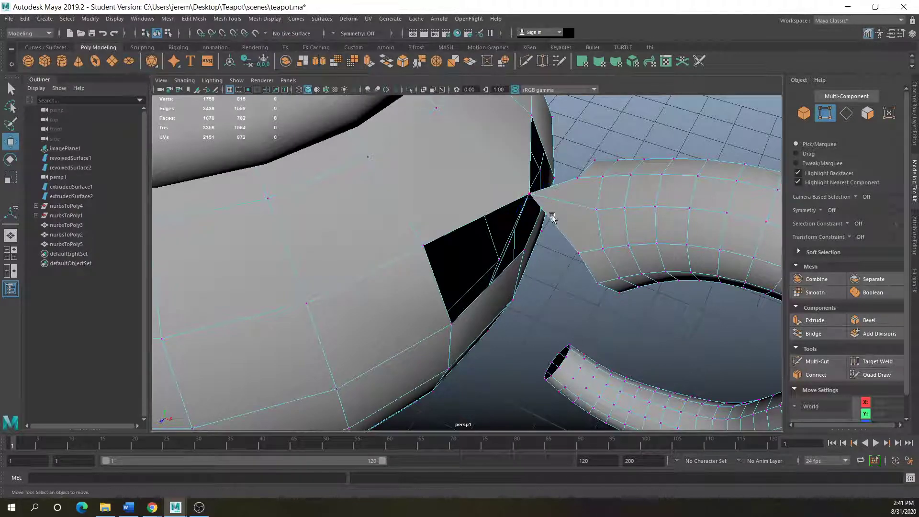
click(531, 195)
mouse_move(531, 195)
mouse_down()
mouse_move(529, 129)
mouse_move(524, 199)
mouse_move(522, 181)
mouse_up()
Undo the vertex merge, both body face deletions and the handle vertex moves on the combined mesh.
key(ctrl+z)
key(ctrl+z)
key(ctrl+z)
key(ctrl+z)
key(ctrl+z)
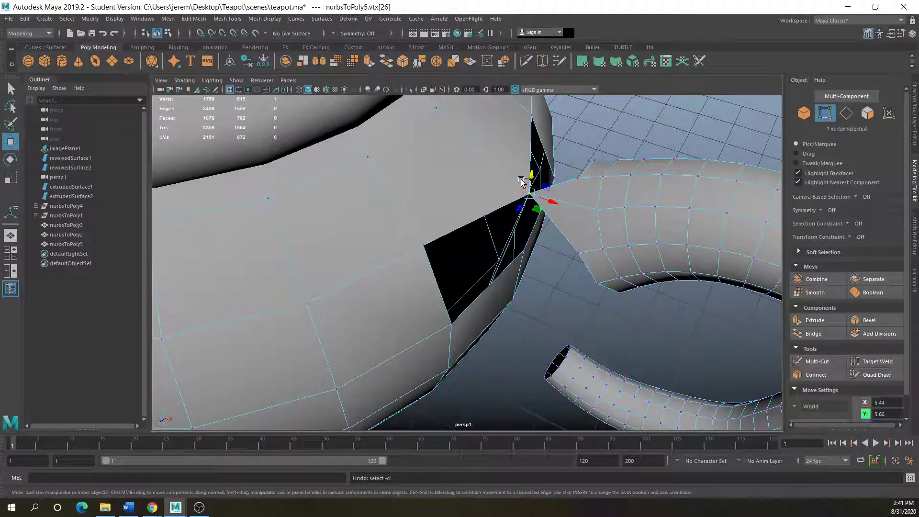
key(ctrl+z)
key(ctrl+z)
key(ctrl+z)
key(ctrl+z)
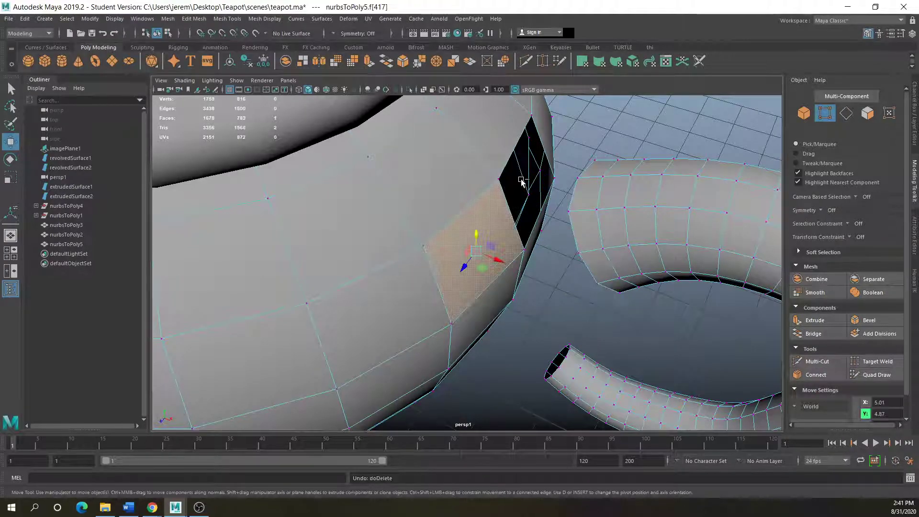
key(ctrl+z)
key(ctrl+z)
key(ctrl+z)
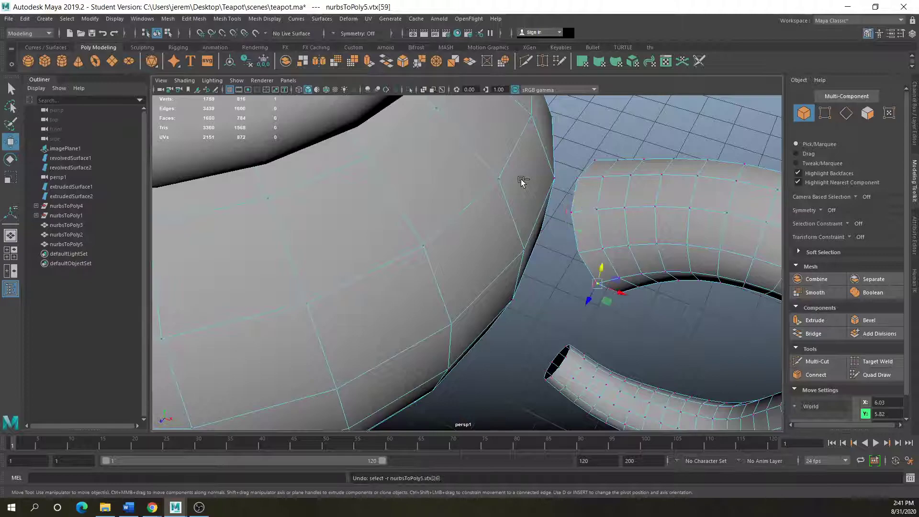
key(ctrl+z)
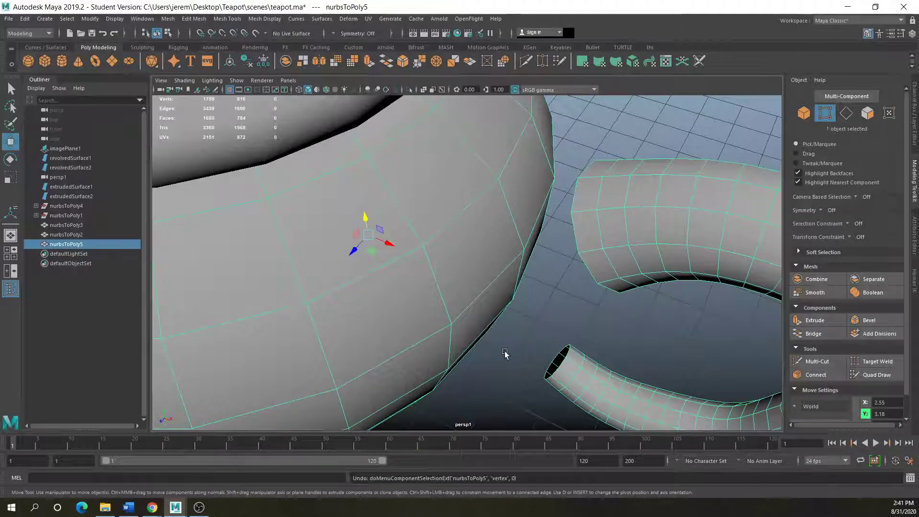
Undo the combine so the handle and the body are separate meshes, and undo the preceding selections.
scroll(505, 353, down, 6)
scroll(494, 342, up, 3)
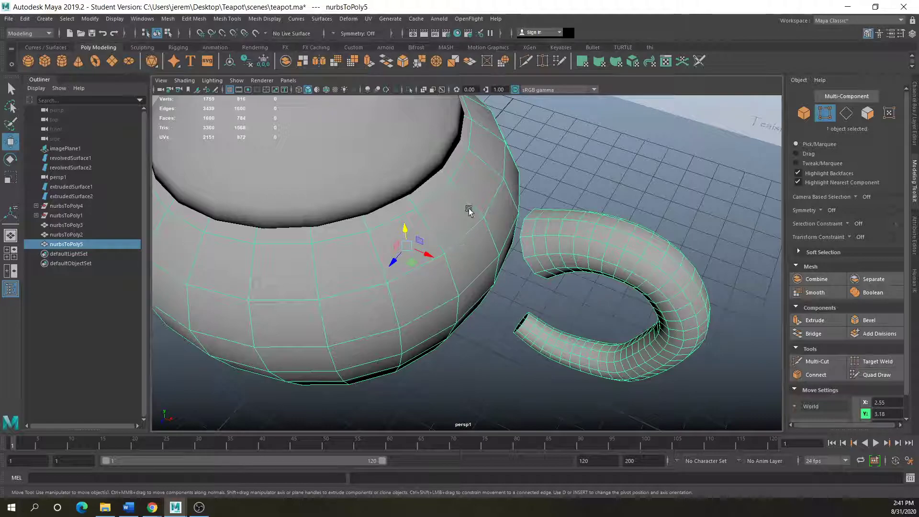
key(ctrl+z)
key(ctrl+z)
key(ctrl+z)
key(ctrl+z)
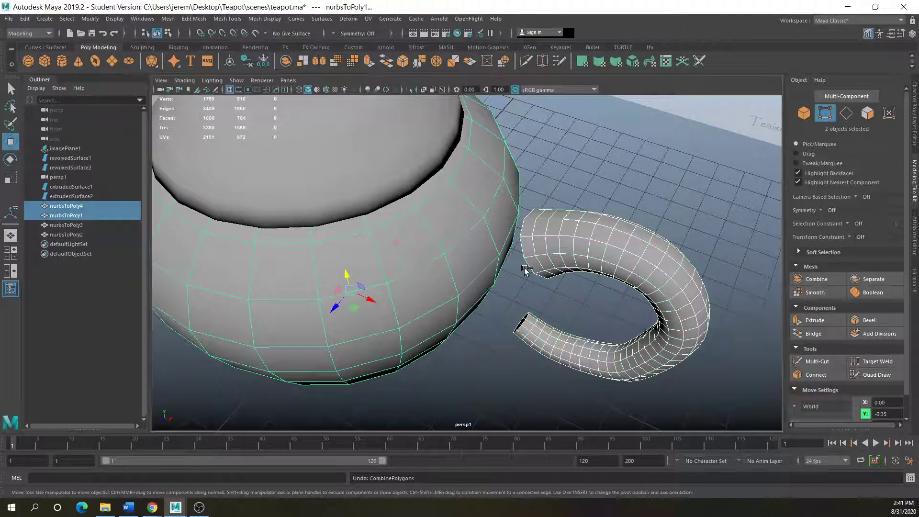
key(ctrl+z)
key(ctrl+z)
key(ctrl+z)
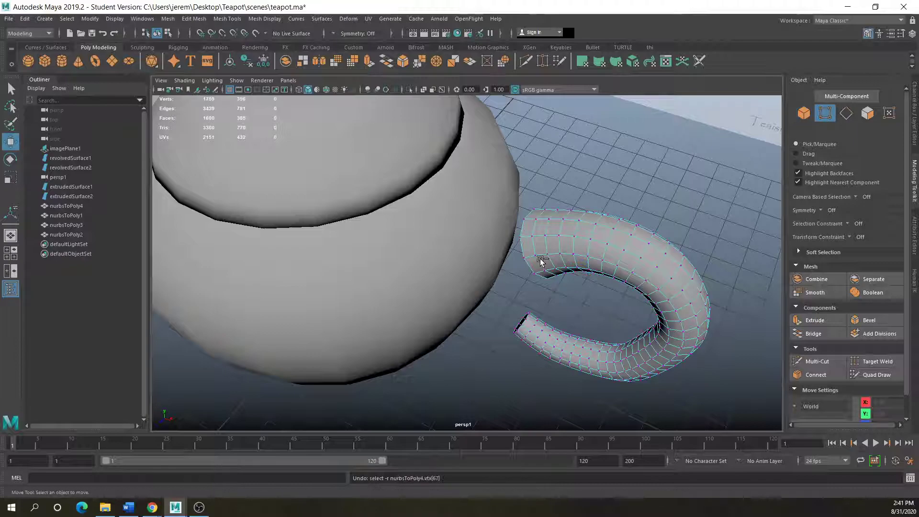
Undo the remaining component and object selections and the handle's move away from the body.
key(ctrl+z)
key(ctrl+z)
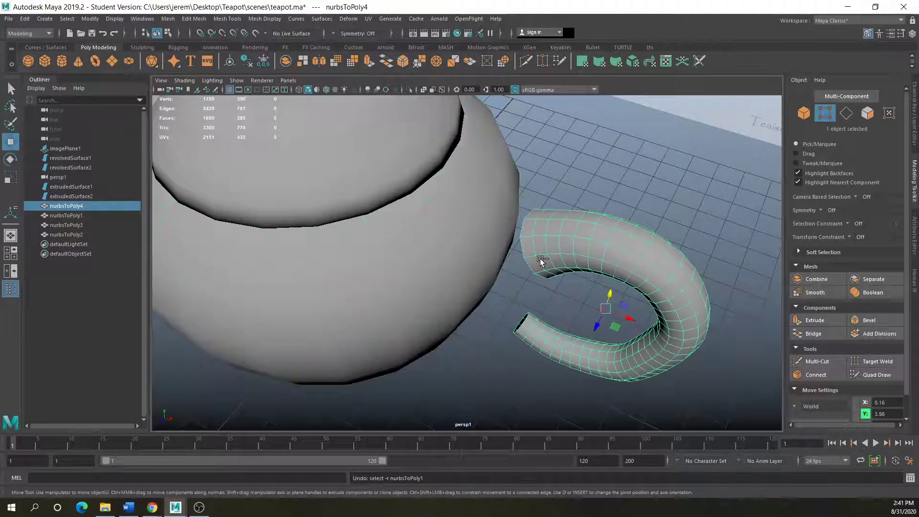
key(ctrl+z)
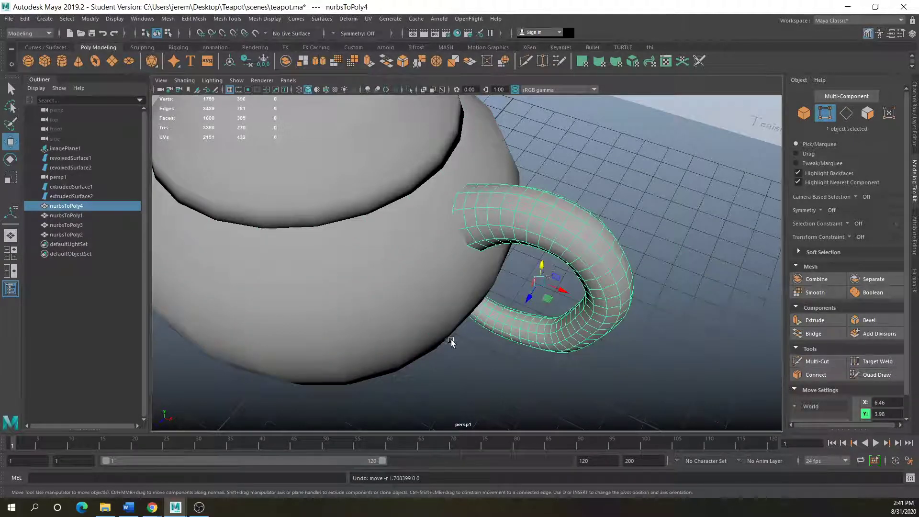
Preview the teapot geometry in smooth display, and return all four polygon parts to unsmoothed display.
alt+drag(433, 292, 407, 209)
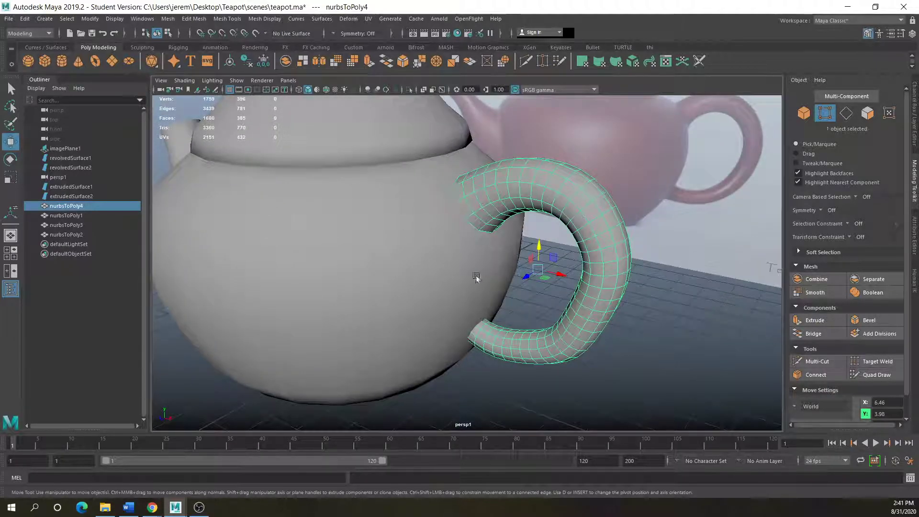
scroll(287, 243, down, 5)
alt+drag(325, 274, 234, 180)
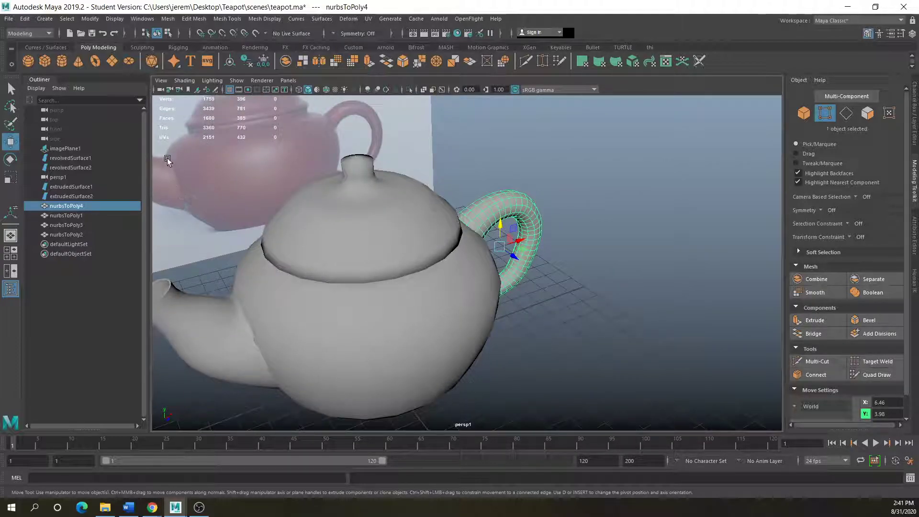
alt+drag(435, 231, 443, 253)
click(401, 349)
alt+drag(401, 349, 479, 360)
key(3)
click(439, 332)
alt+drag(410, 307, 514, 286)
alt+drag(544, 294, 560, 285)
drag(549, 185, 369, 353)
key(1)
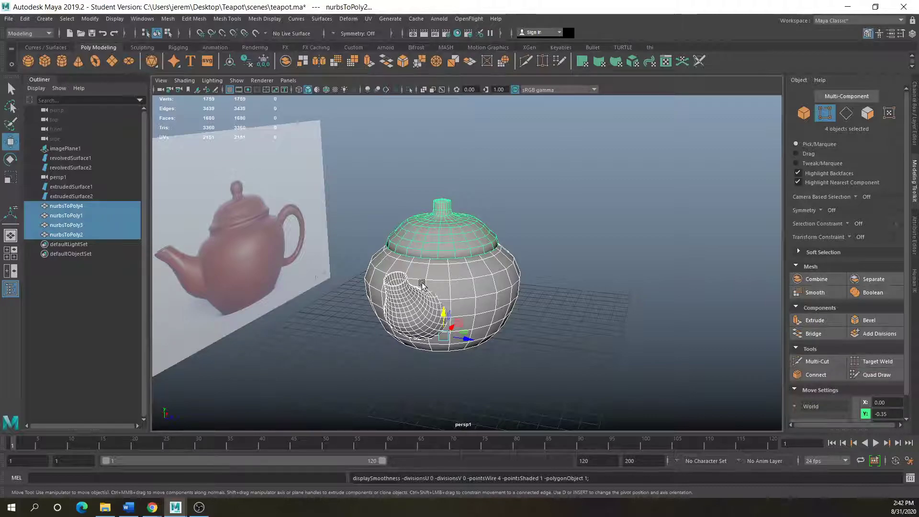
Create a polygon cube, duplicate it twice, and space the three cubes in a row beside the teapot.
scroll(399, 333, down, 3)
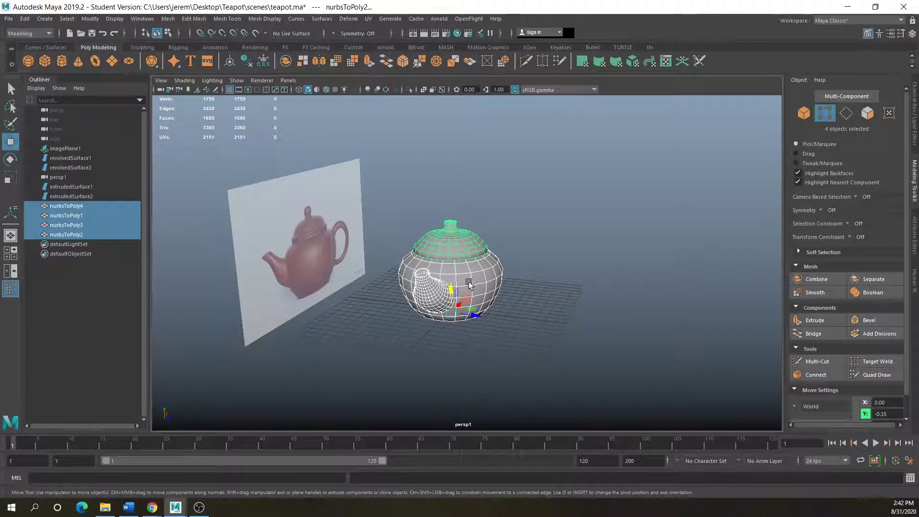
alt+drag(404, 322, 316, 344)
alt+middle_drag(376, 328, 202, 330)
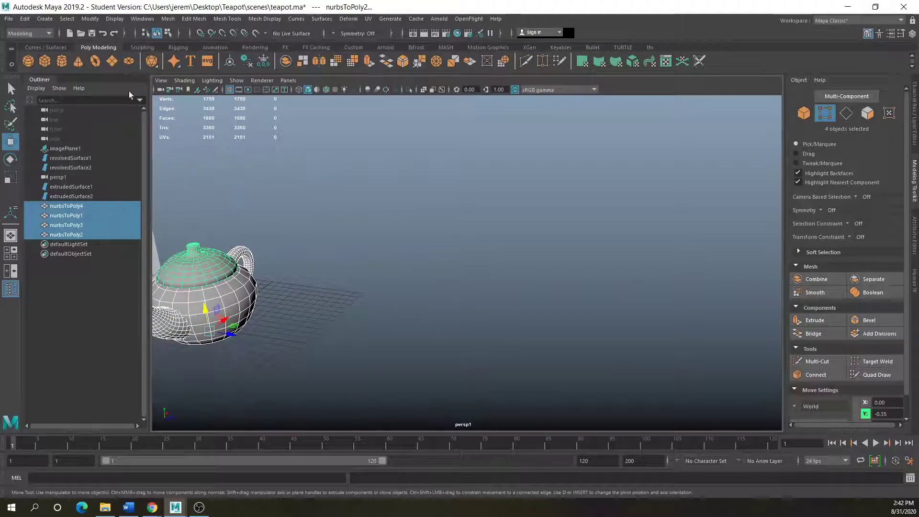
click(50, 64)
drag(229, 335, 435, 358)
key(ctrl+d)
key(ctrl+d)
click(351, 343)
drag(370, 347, 497, 378)
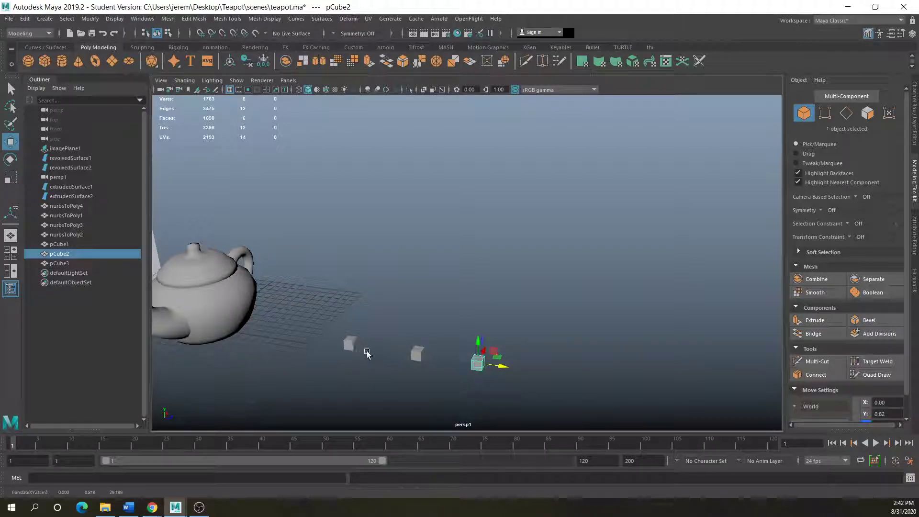
Parent the cube farthest from the teapot to the middle cube and select the cubes to check the link.
shift+click(418, 356)
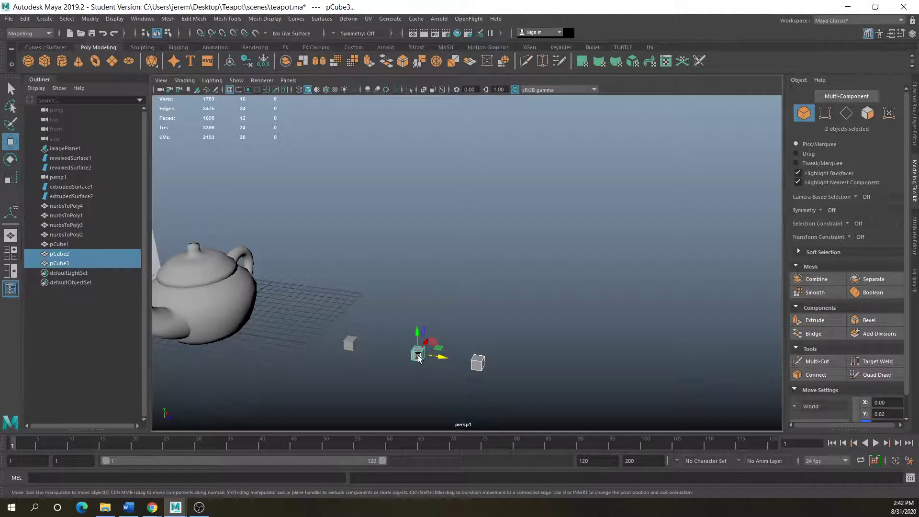
key(p)
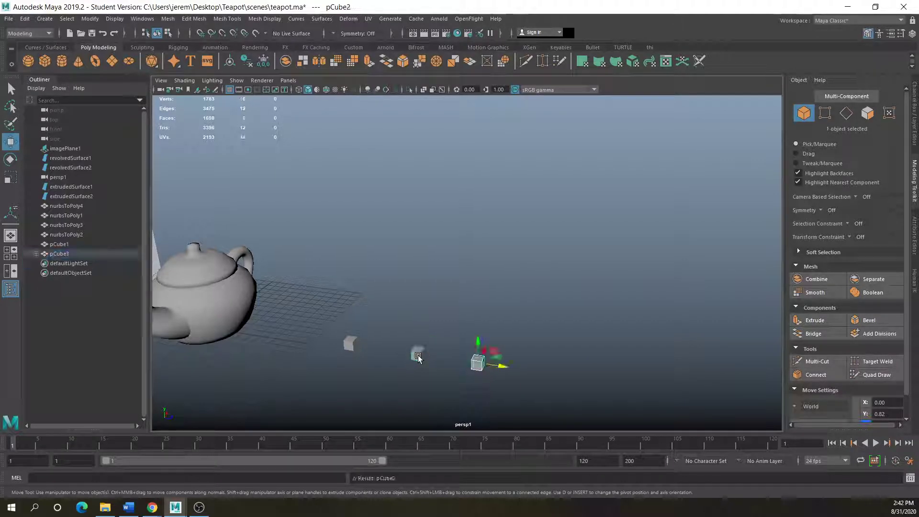
click(349, 343)
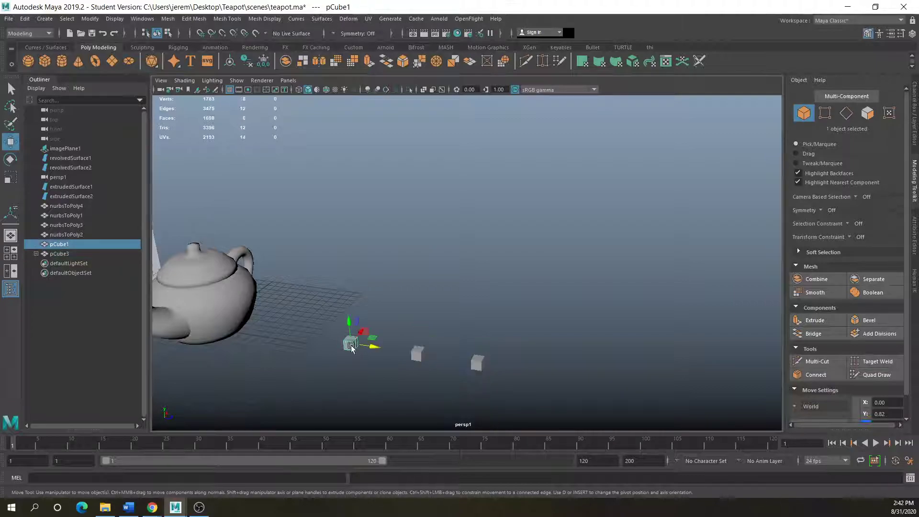
click(417, 353)
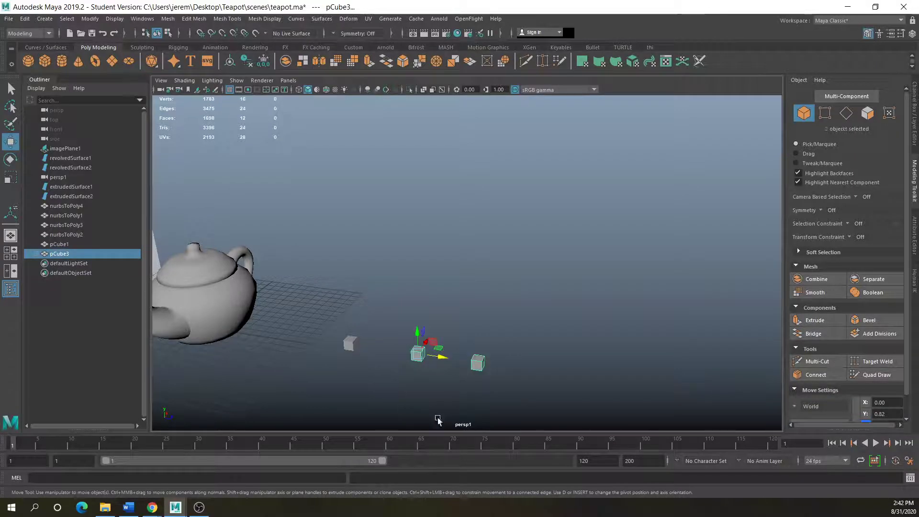
key(p)
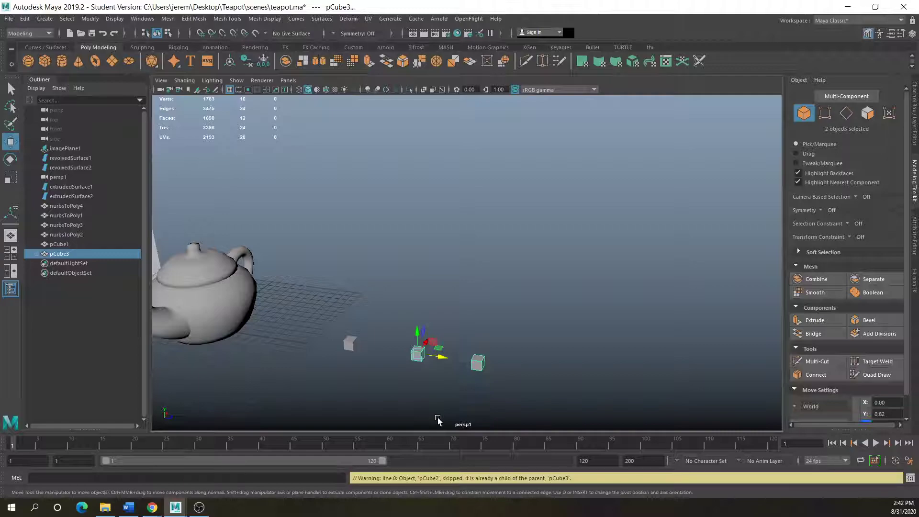
Parent the middle and farthest cubes to the nearest cube, and test-move the parent and the middle cube.
shift+click(351, 344)
key(p)
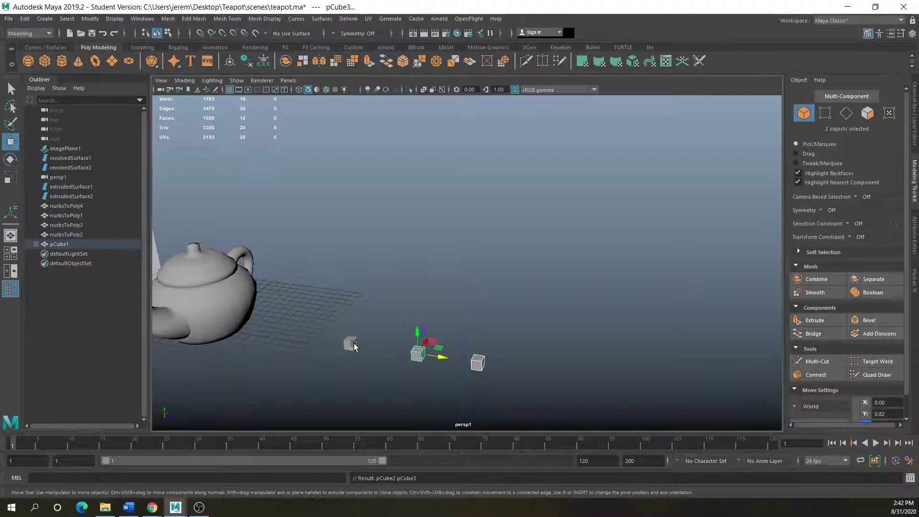
click(351, 343)
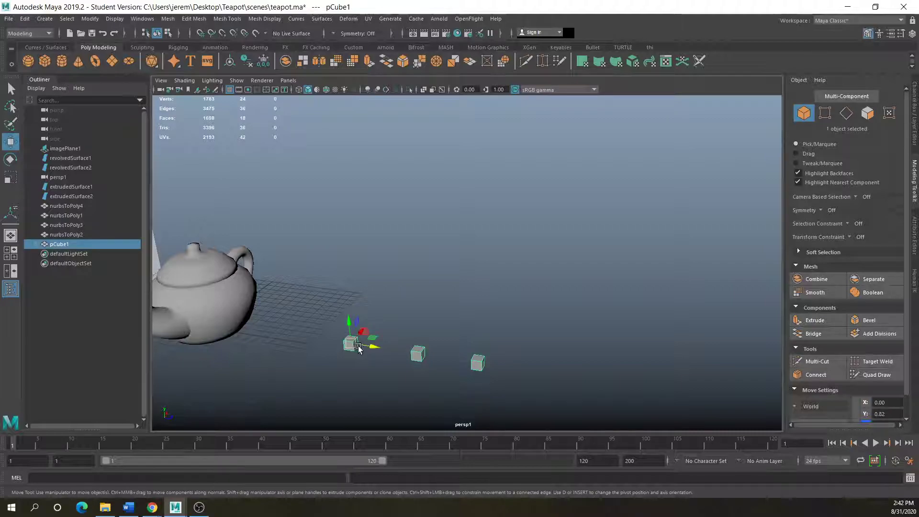
drag(351, 344, 349, 257)
click(420, 268)
mouse_move(420, 268)
mouse_down()
mouse_move(457, 270)
mouse_move(390, 270)
mouse_move(431, 273)
mouse_move(421, 269)
mouse_up()
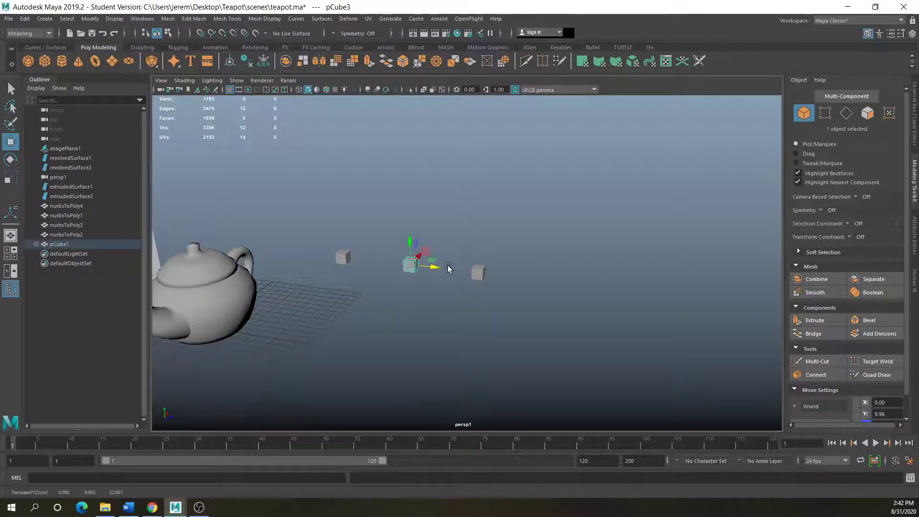
Parent the farthest cube to the middle cube again and raise the middle cube slightly to test the link.
click(478, 271)
shift+click(410, 263)
key(p)
click(409, 269)
click(412, 264)
drag(410, 249, 409, 242)
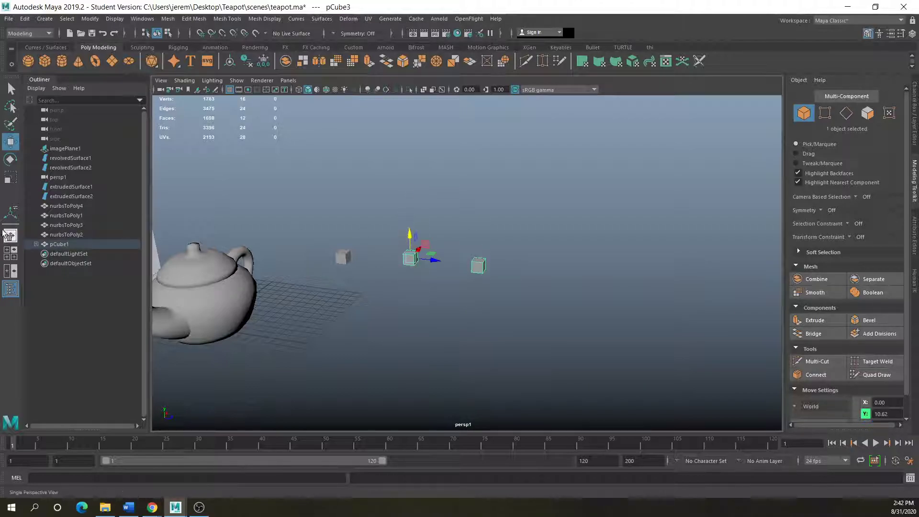
Expand the cube hierarchy, select its levels to inspect the parenting, and delete all three cubes.
click(36, 244)
click(44, 253)
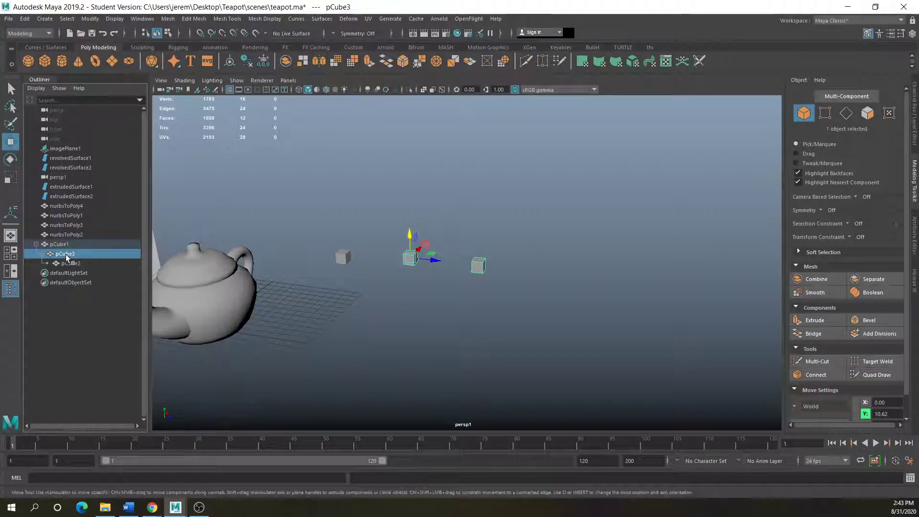
click(479, 265)
click(410, 258)
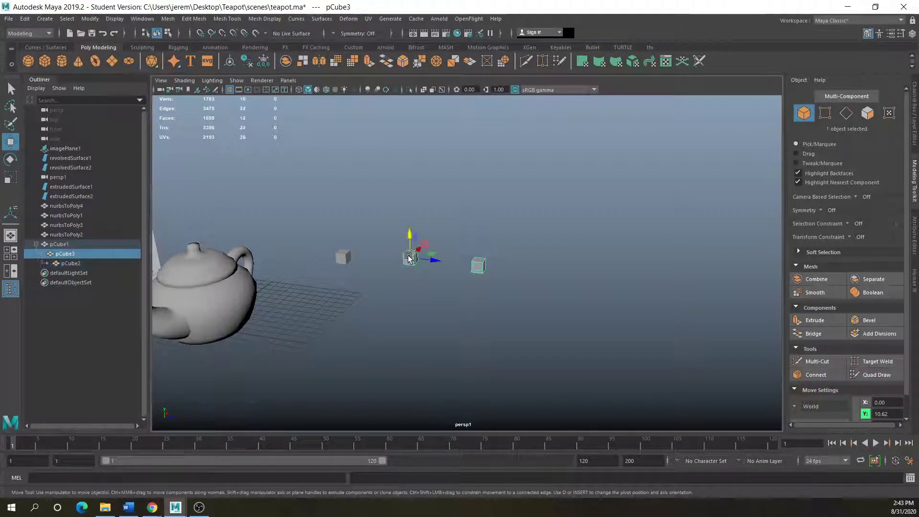
click(344, 258)
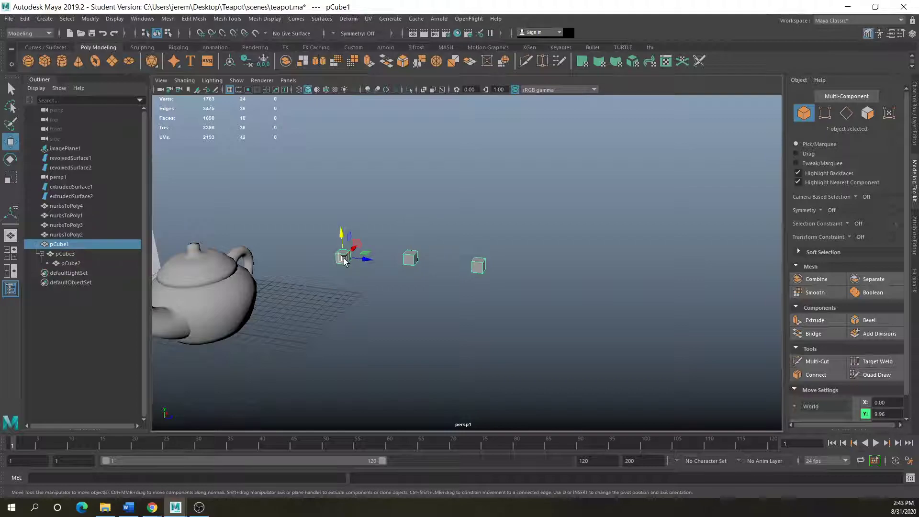
click(66, 254)
drag(533, 211, 312, 338)
key(Delete)
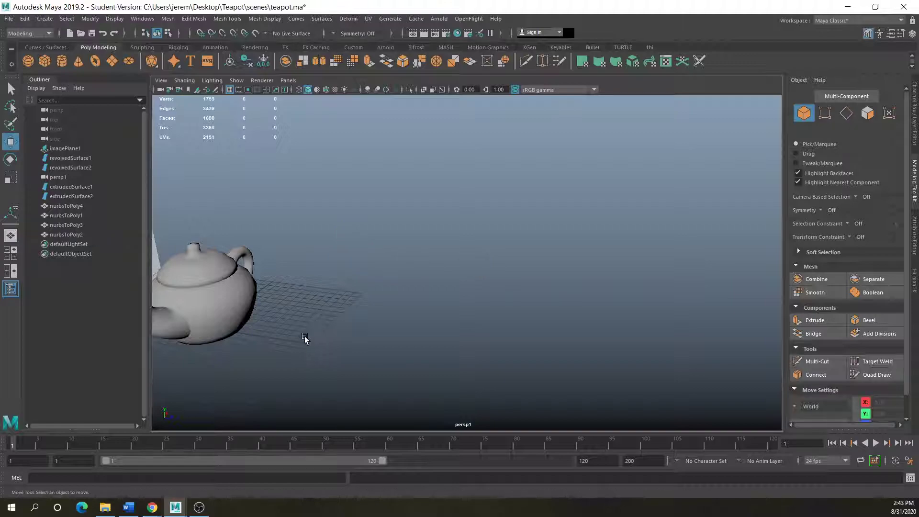
Create a new cube, move it along X beyond the handle, and add two duplicates spaced farther along X.
alt+drag(236, 357, 230, 205)
click(45, 61)
drag(325, 262, 424, 288)
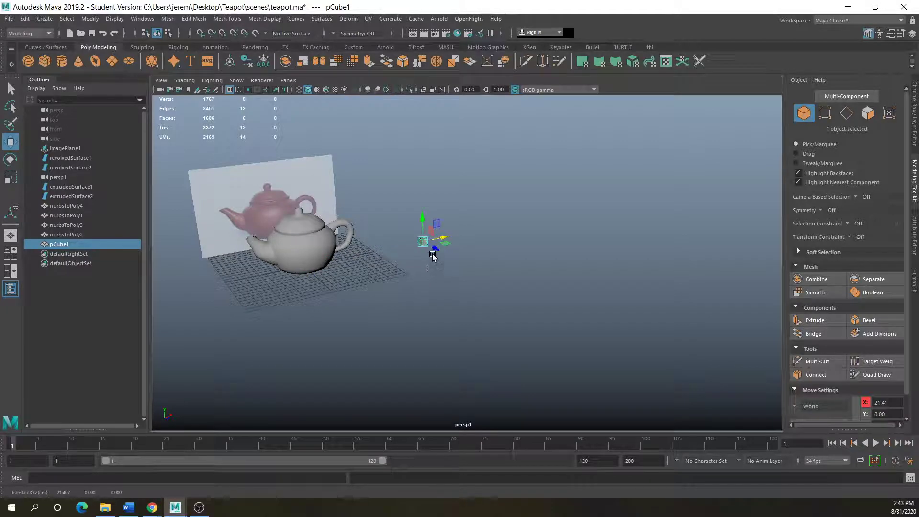
key(ctrl+d)
drag(435, 240, 493, 232)
key(ctrl+d)
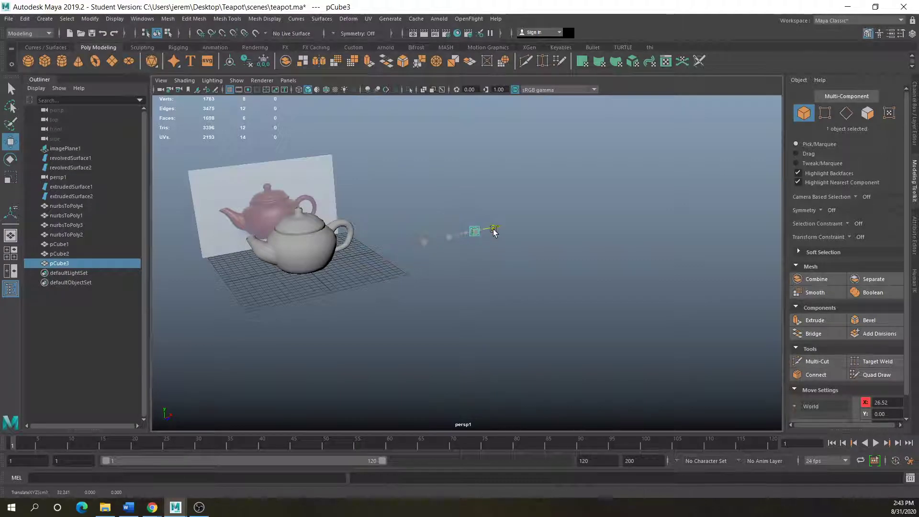
Parent the farthest new cube to the middle one and the middle one to the cube nearest the teapot.
scroll(468, 246, up, 5)
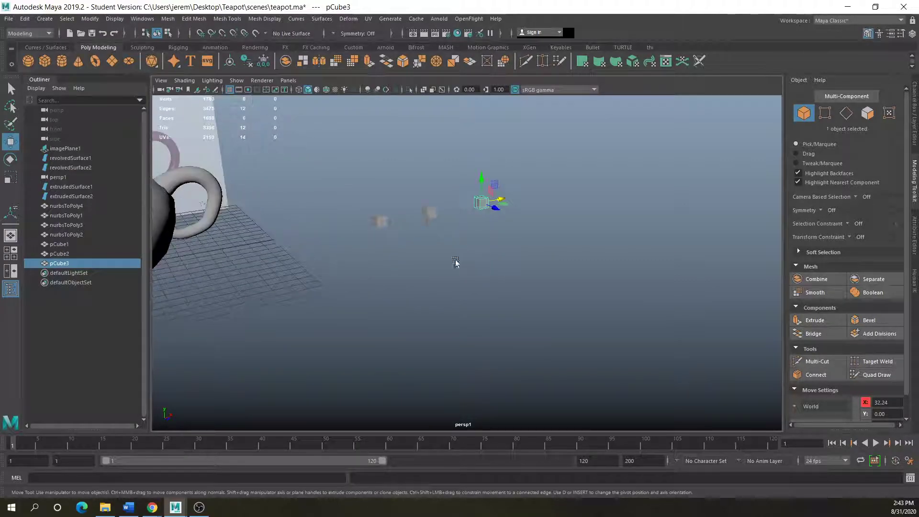
alt+middle_drag(457, 259, 390, 339)
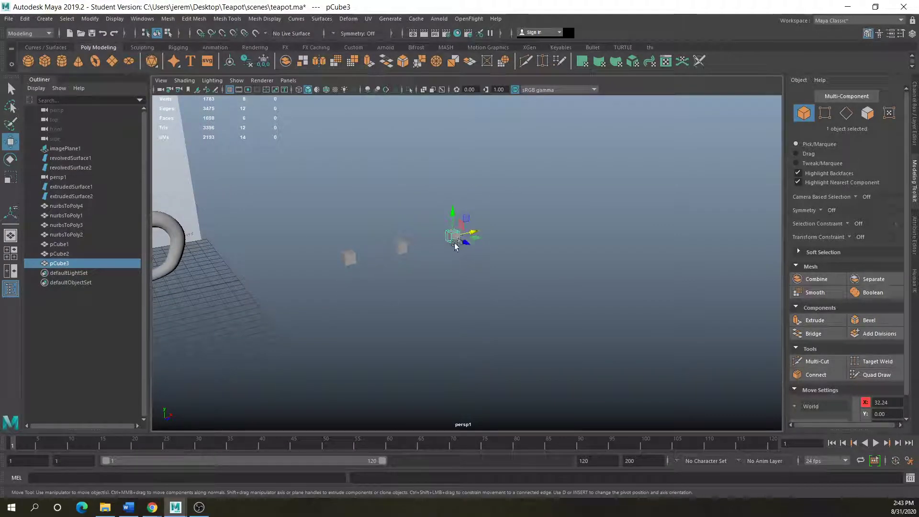
shift+click(400, 248)
key(p)
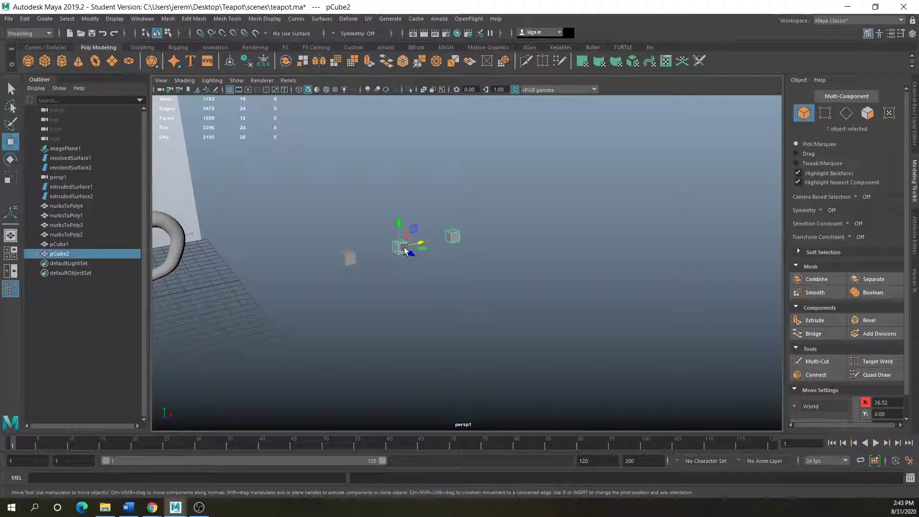
shift+click(351, 259)
key(p)
click(352, 286)
click(351, 257)
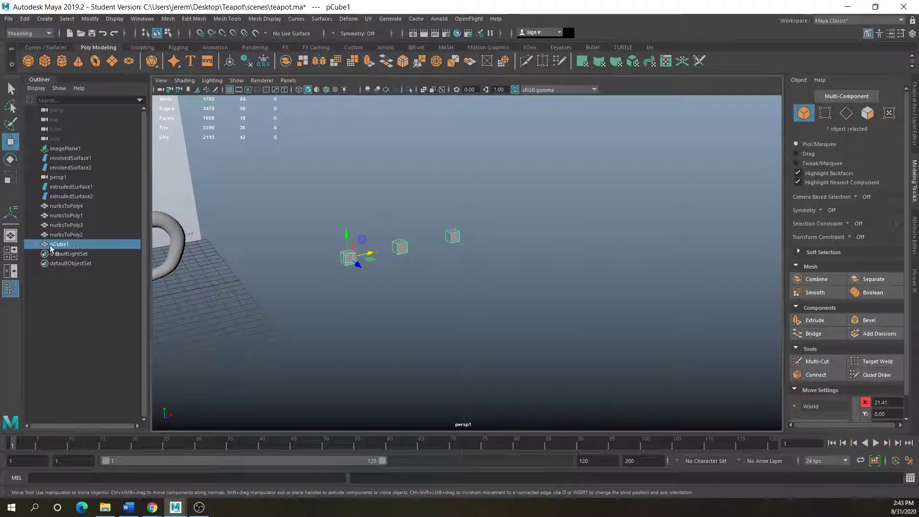
Expand the new cube hierarchy, raise the top parent cube, and lower the middle cube with its child.
click(40, 244)
click(42, 254)
drag(346, 238, 314, 232)
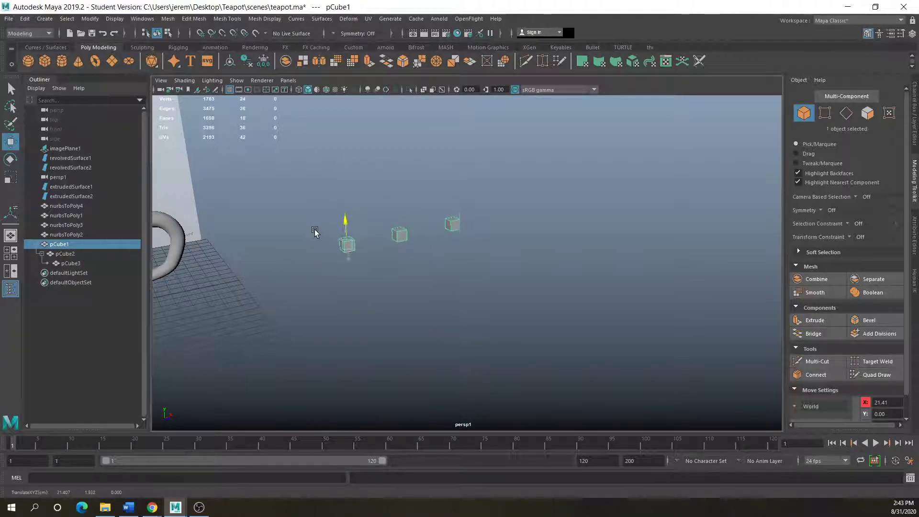
click(64, 253)
drag(393, 223, 455, 274)
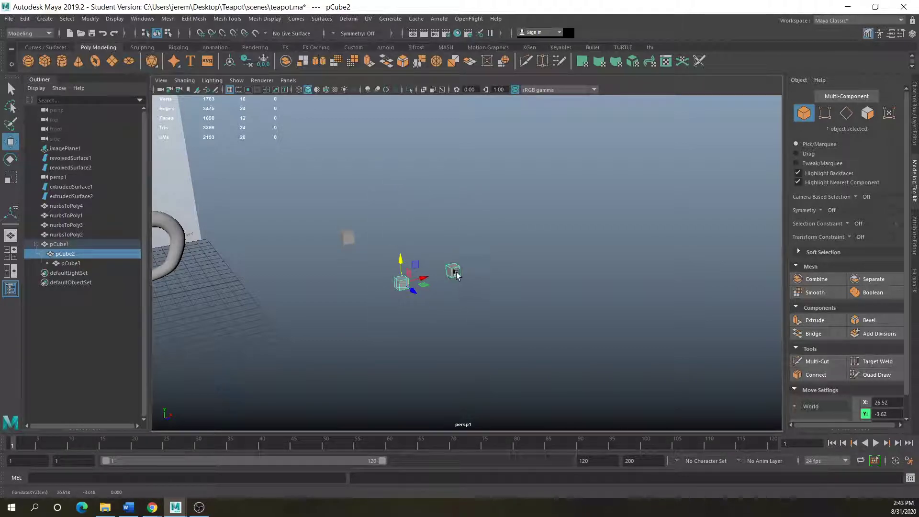
Test-move the last child cube away along X and shift the middle cube, and delete all three cubes.
click(454, 272)
drag(474, 266, 609, 267)
click(408, 289)
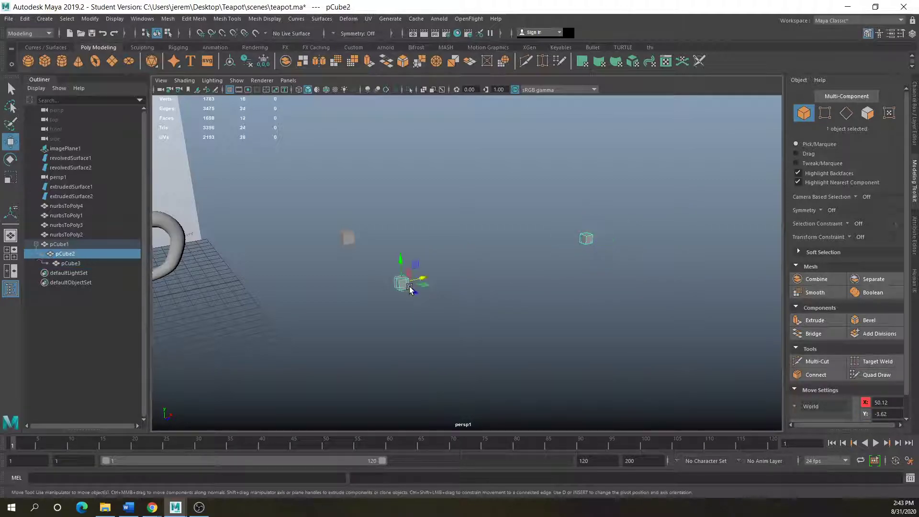
drag(410, 285, 388, 273)
drag(665, 160, 368, 302)
key(Delete)
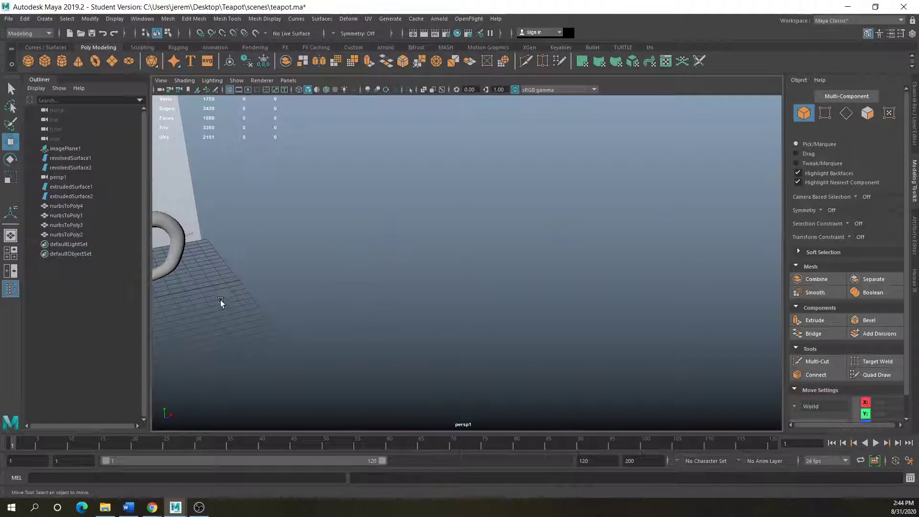
Parent the teapot's handle to the body.
alt+drag(168, 280, 352, 303)
click(353, 304)
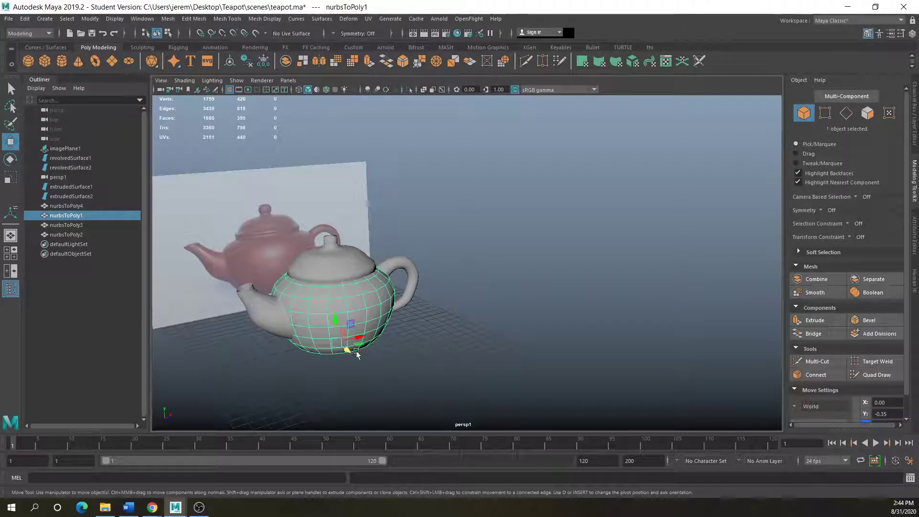
click(403, 264)
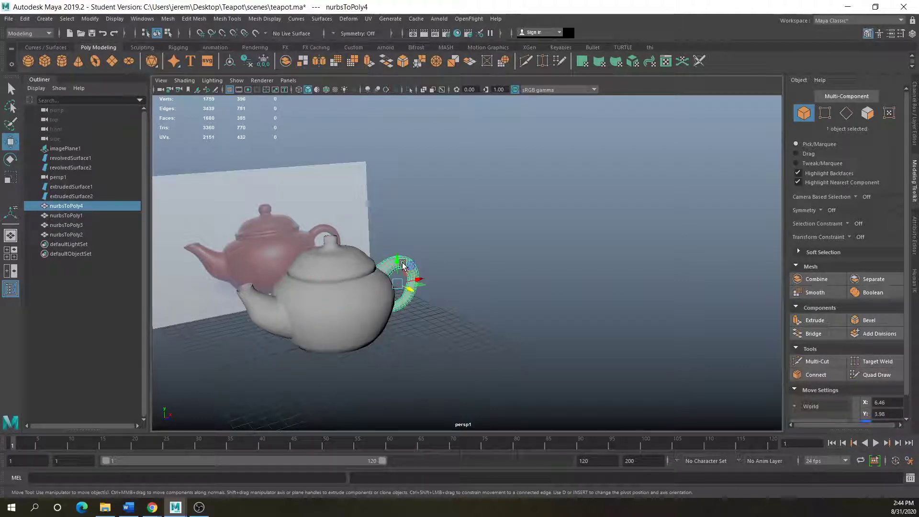
shift+click(332, 332)
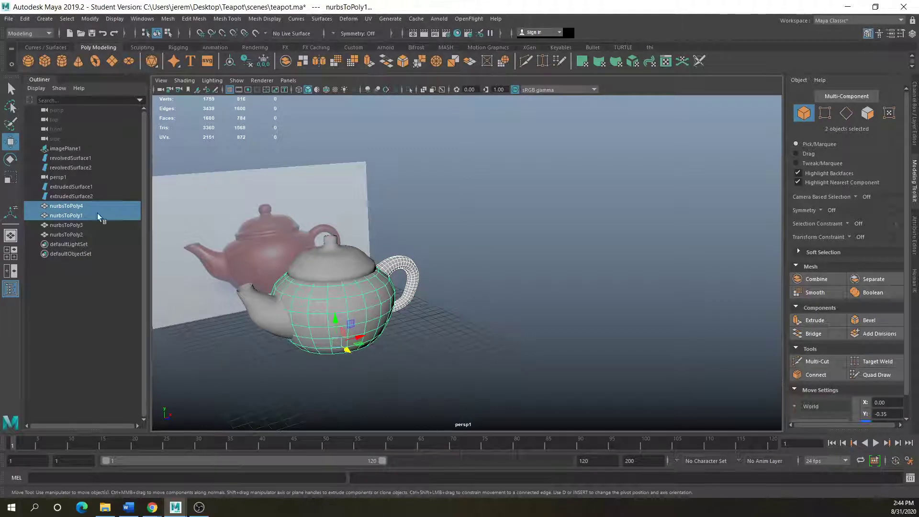
key(p)
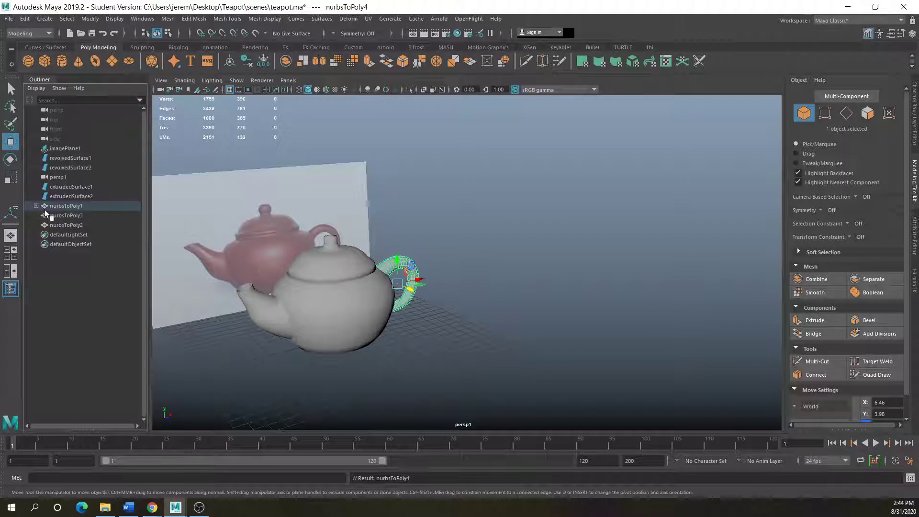
Undo the parenting of the teapot's handle and rename the handle mesh HANDLE.
key(ctrl+z)
double_click(67, 205)
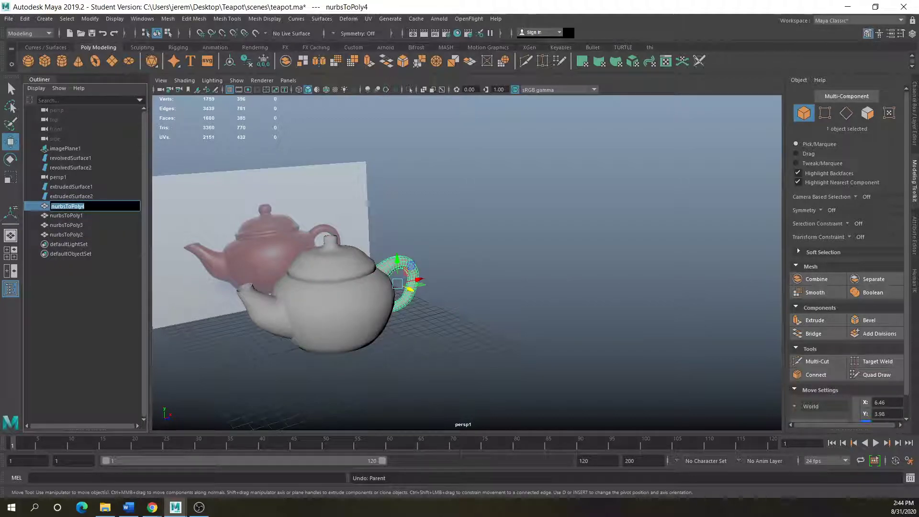
text(HANDLE)
Rename the teapot's body mesh bowl.
click(67, 216)
double_click(67, 216)
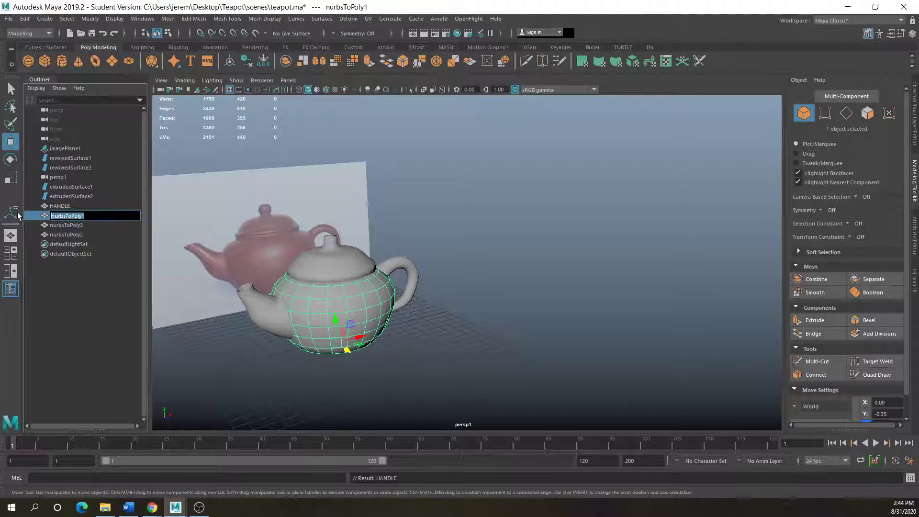
text(bowl)
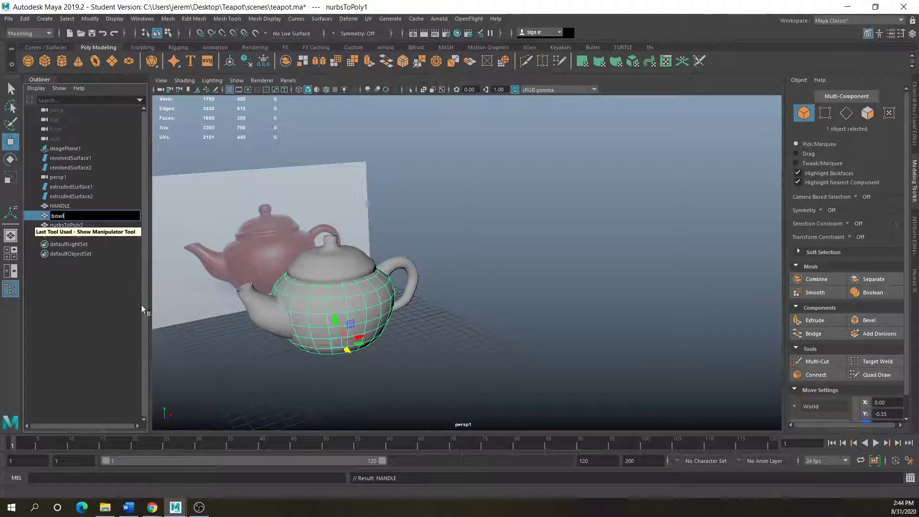
click(104, 272)
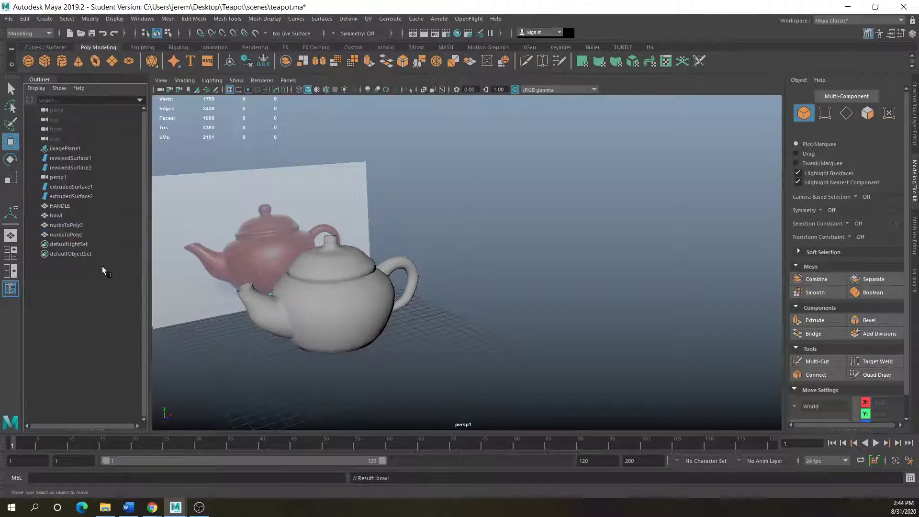
Rename the teapot's spout mesh Spout.
click(61, 226)
double_click(61, 226)
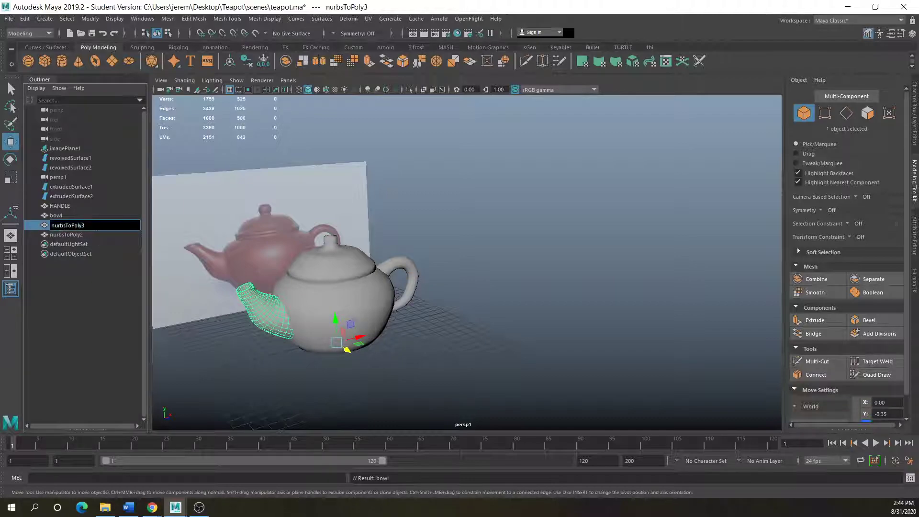
text(SOUT)
key(BackSpace)
key(BackSpace)
key(BackSpace)
text(pout)
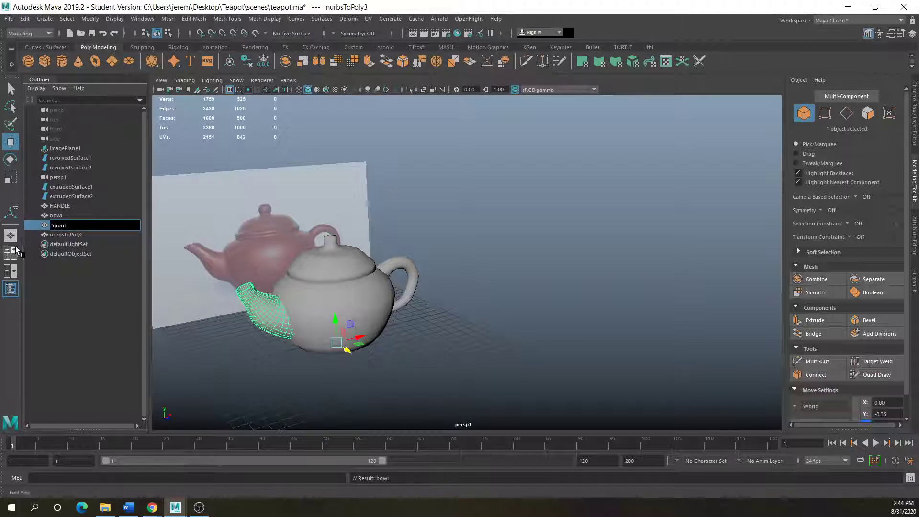
Rename the teapot's lid mesh top1 and change the handle's name to lowercase handle.
double_click(63, 235)
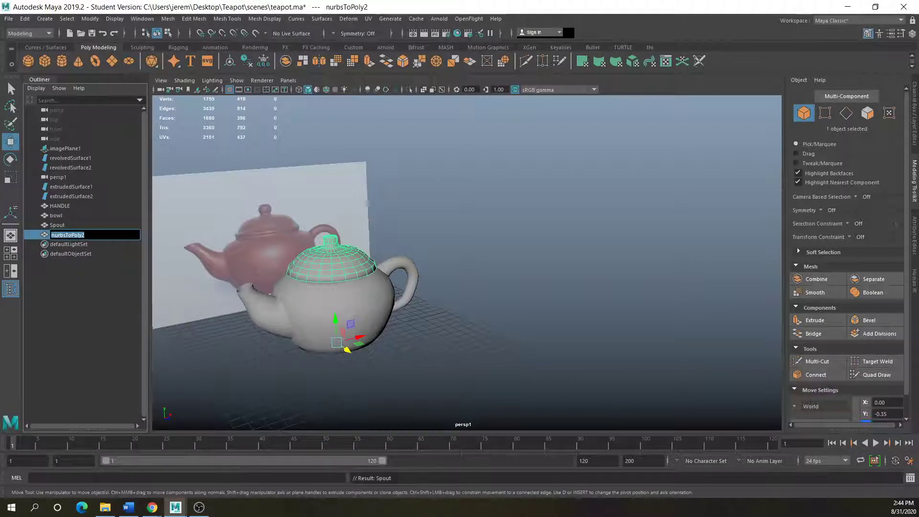
text(top1)
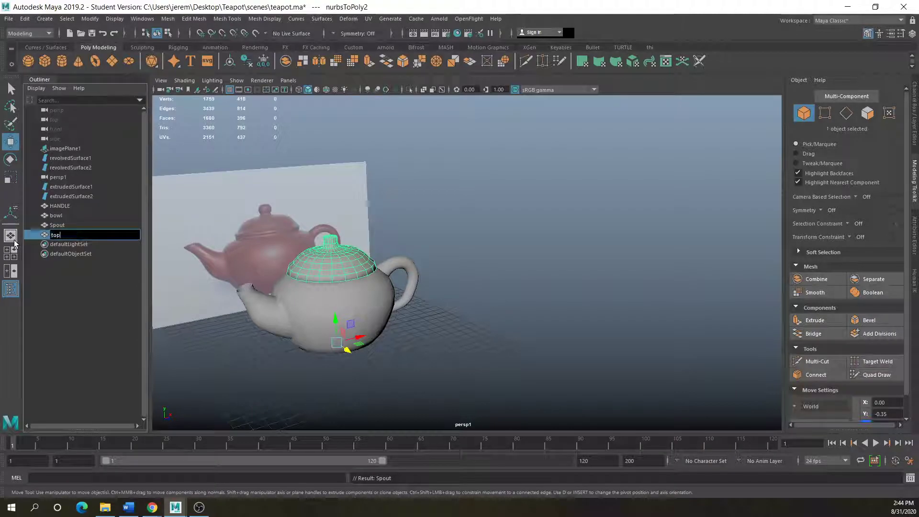
click(196, 323)
double_click(59, 205)
text(Handle)
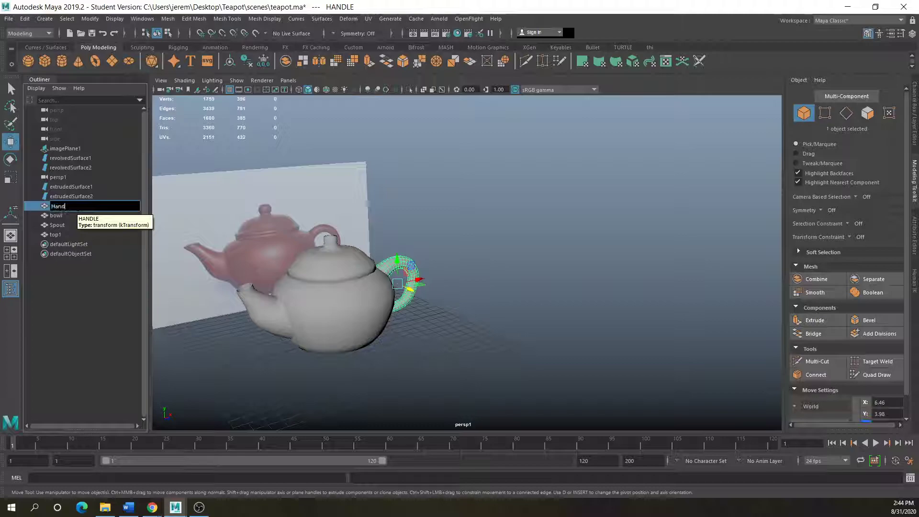
key(BackSpace)
click(284, 383)
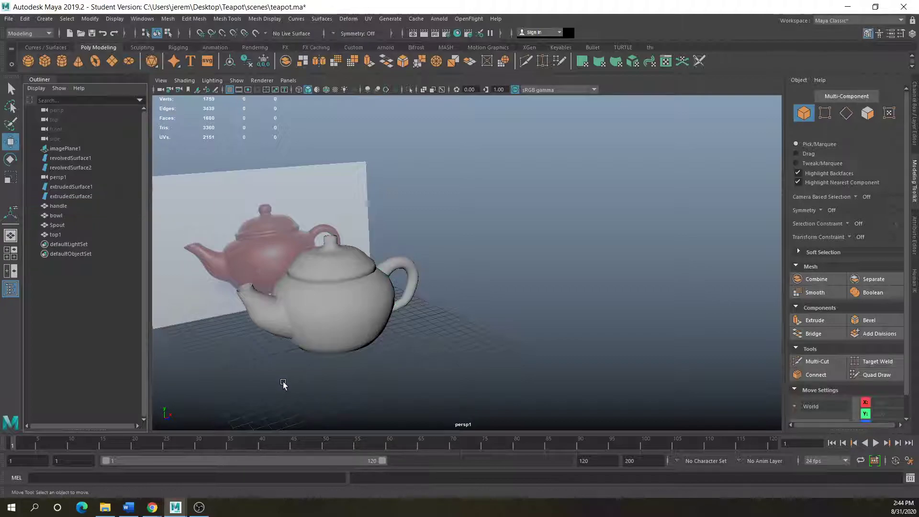
Parent the handle to the bowl, and parent the Spout to the bowl as well.
click(391, 263)
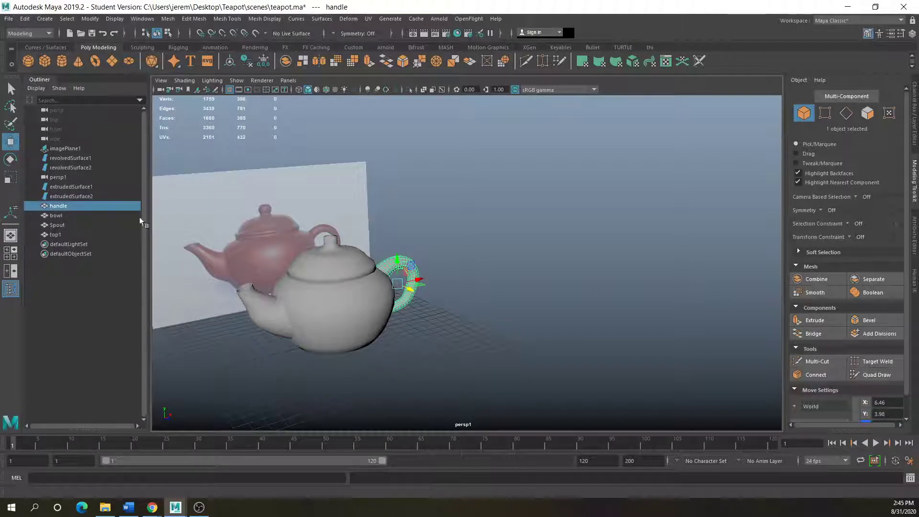
shift+click(327, 325)
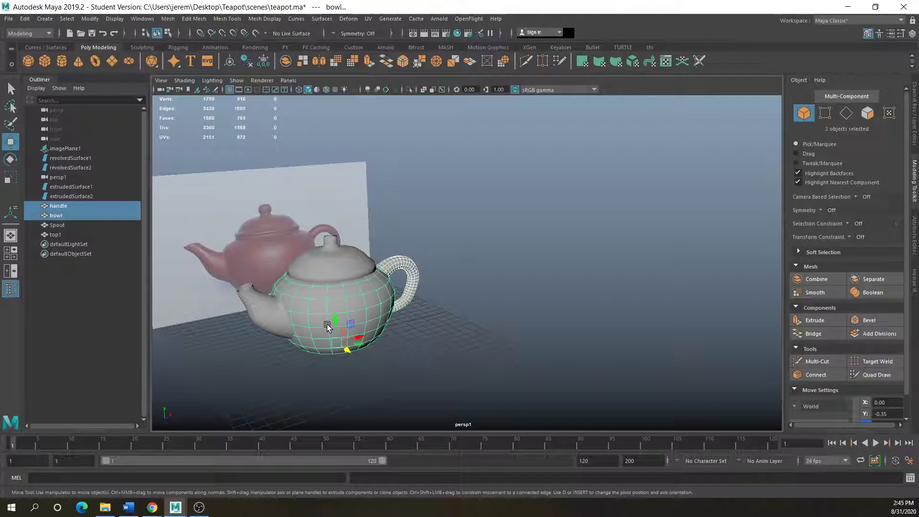
key(p)
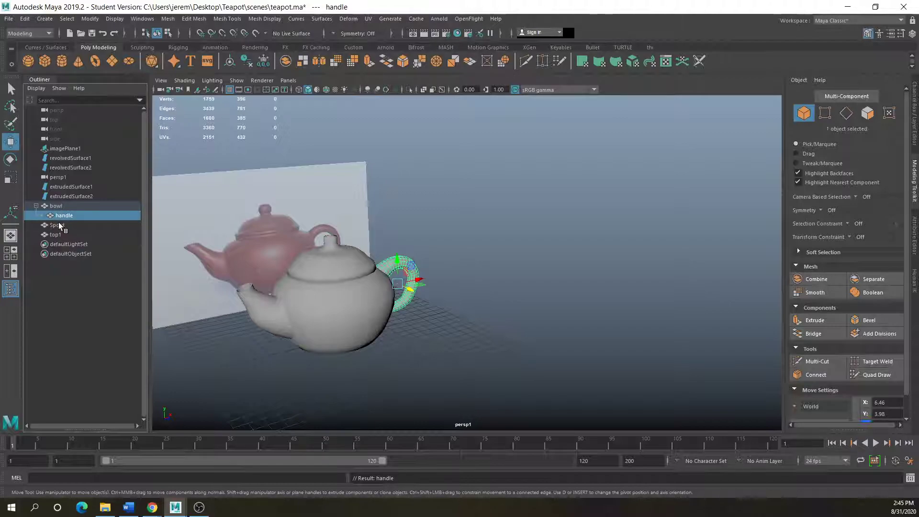
click(262, 311)
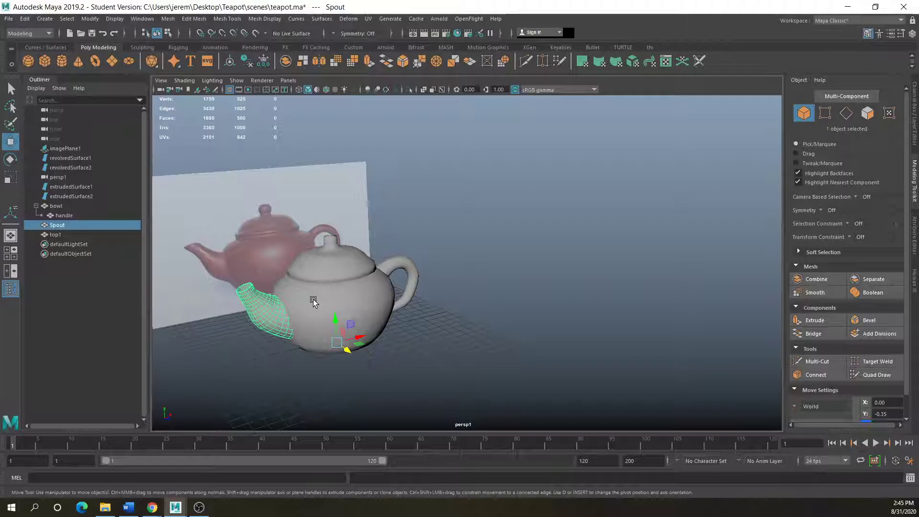
shift+click(308, 317)
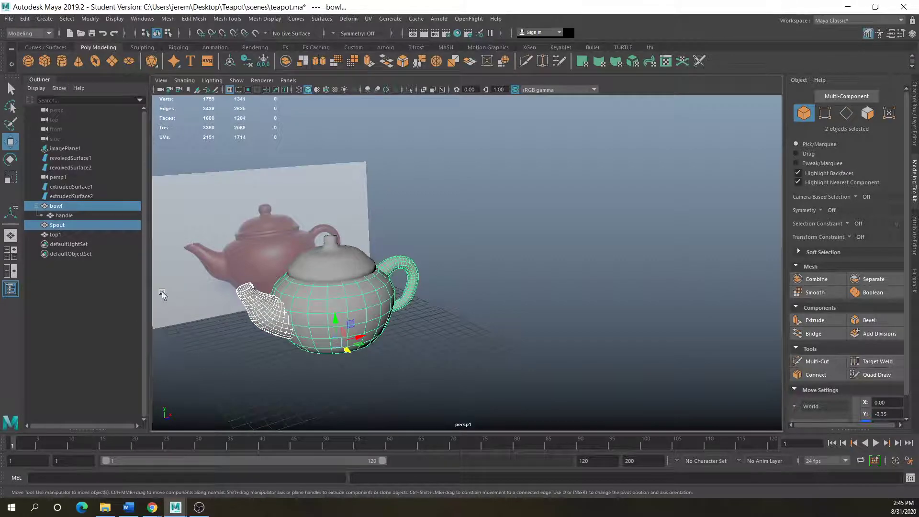
key(p)
Test-move the bowl with its handle and spout along Y, and undo the move.
click(258, 386)
click(331, 313)
drag(331, 313, 326, 265)
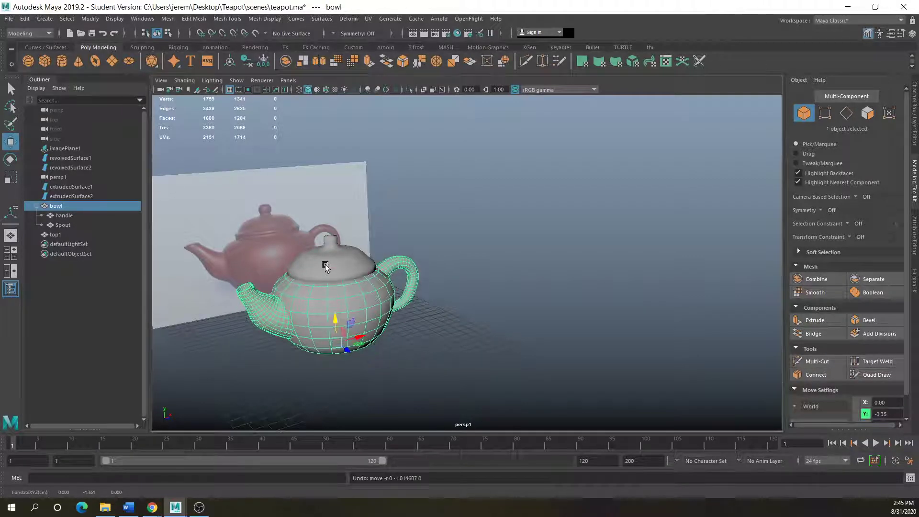
Parent the lid top1 to the bowl.
click(326, 264)
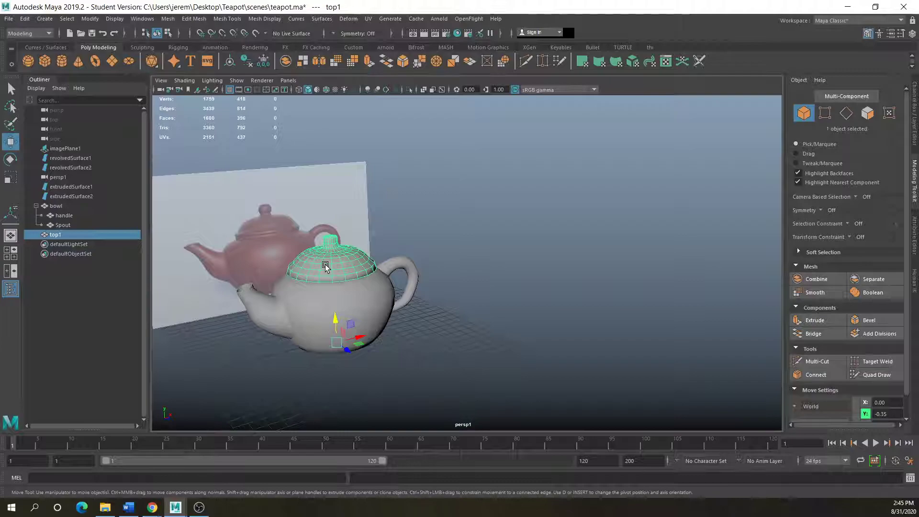
shift+click(338, 305)
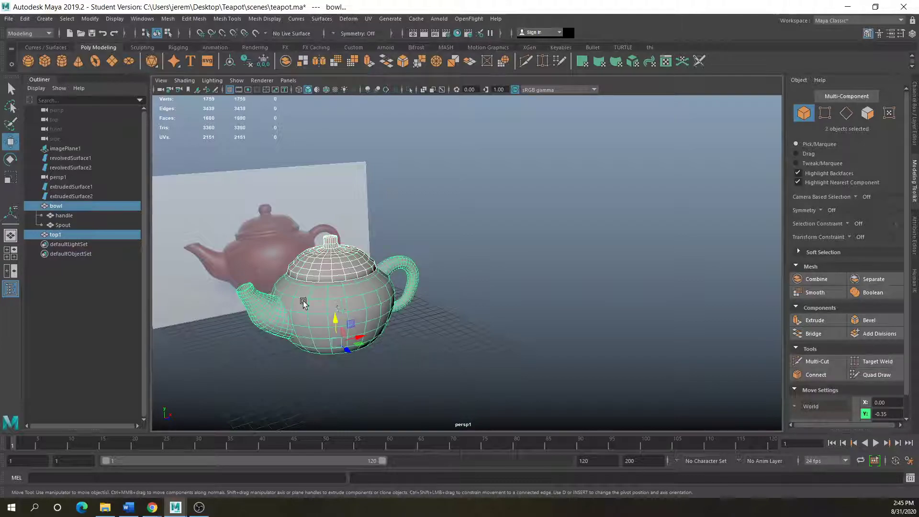
key(p)
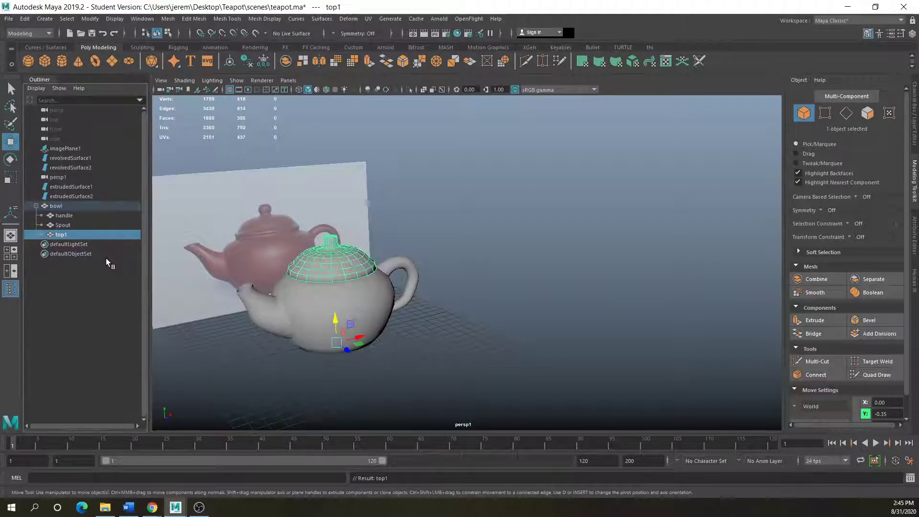
Move the bowl with all its children away from the reference image along X, to about X 25.9.
click(289, 369)
click(334, 332)
drag(354, 341, 571, 237)
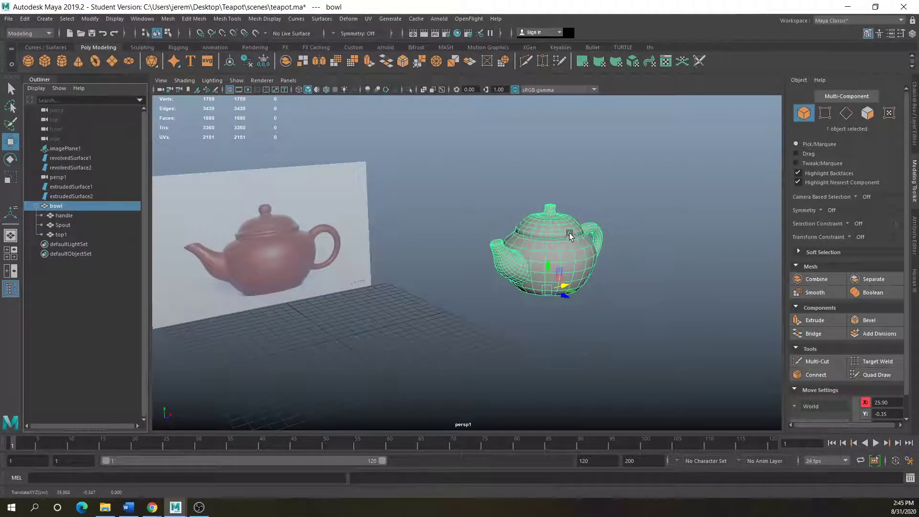
Raise the lid above the bowl to about Y 7.3, and shift the bowl with its children to about X 19.2.
click(570, 238)
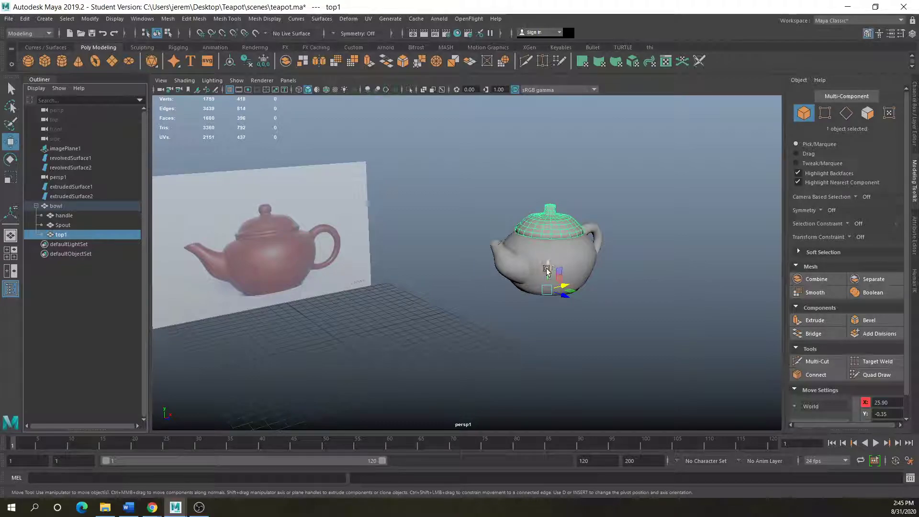
drag(547, 271, 523, 202)
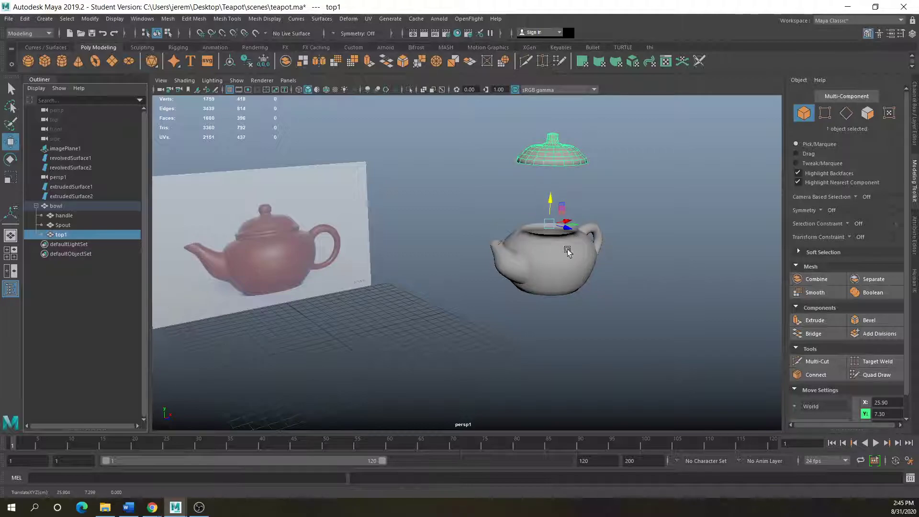
click(547, 260)
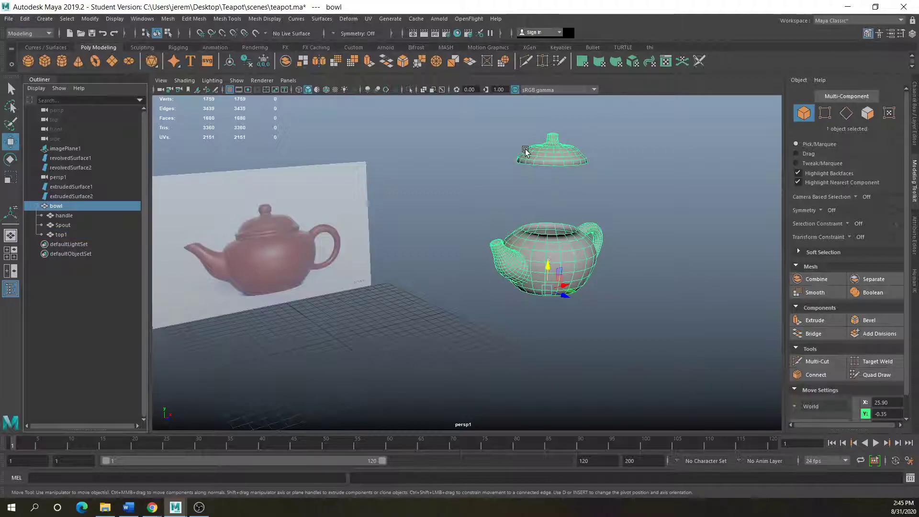
drag(555, 289, 533, 365)
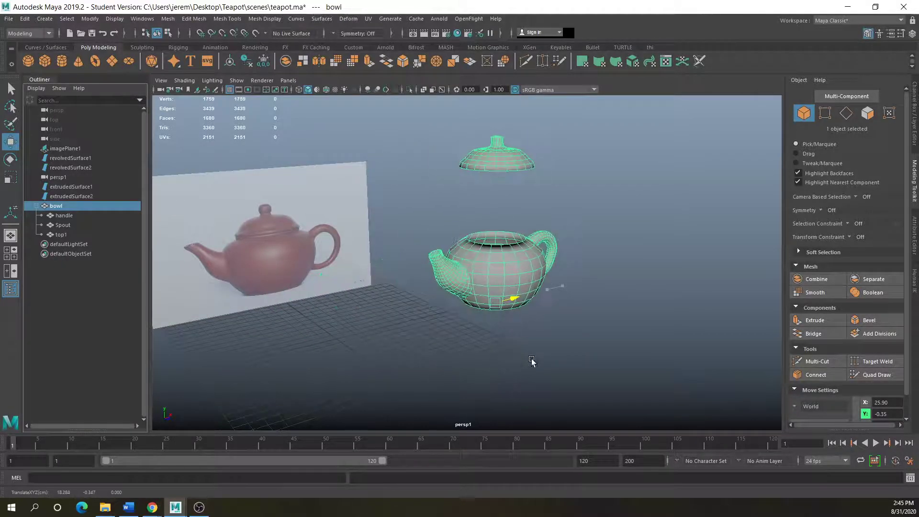
mouse_move(497, 301)
mouse_down()
mouse_move(555, 292)
mouse_move(502, 300)
mouse_up()
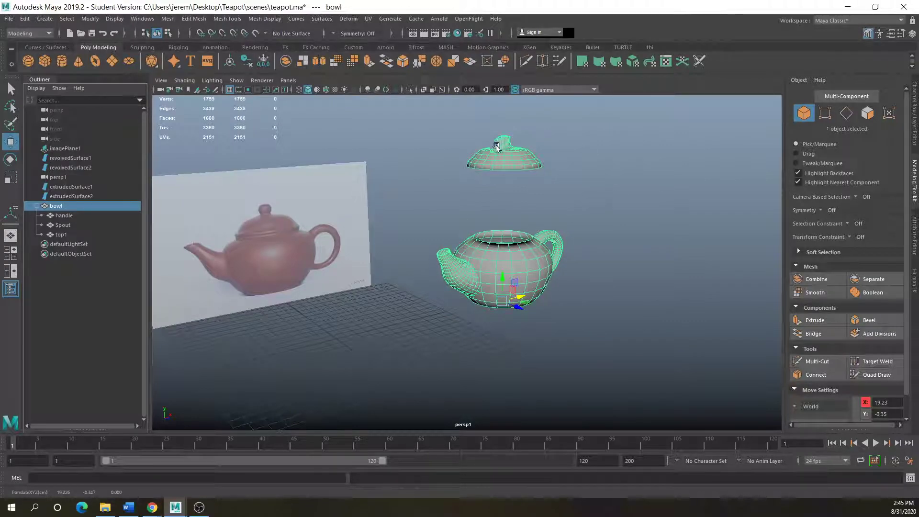
Unparent the lid top1 from the bowl.
click(504, 167)
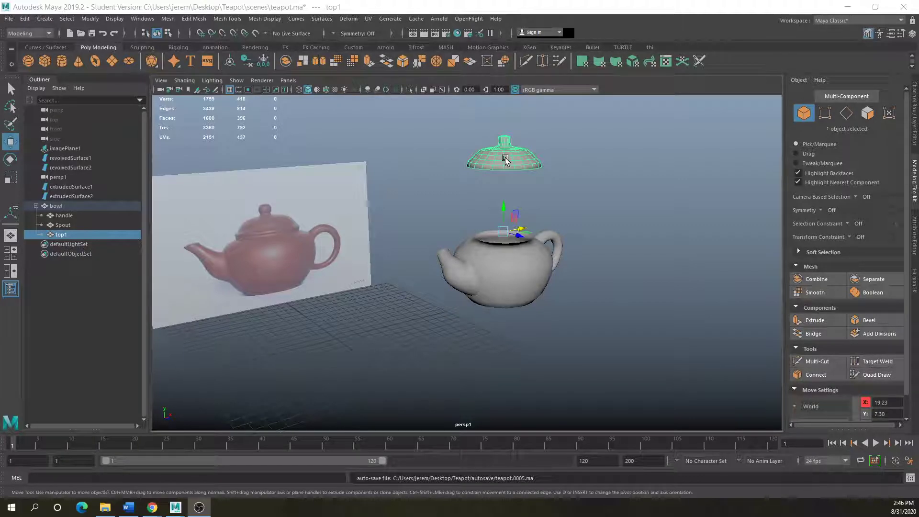
click(500, 341)
click(506, 166)
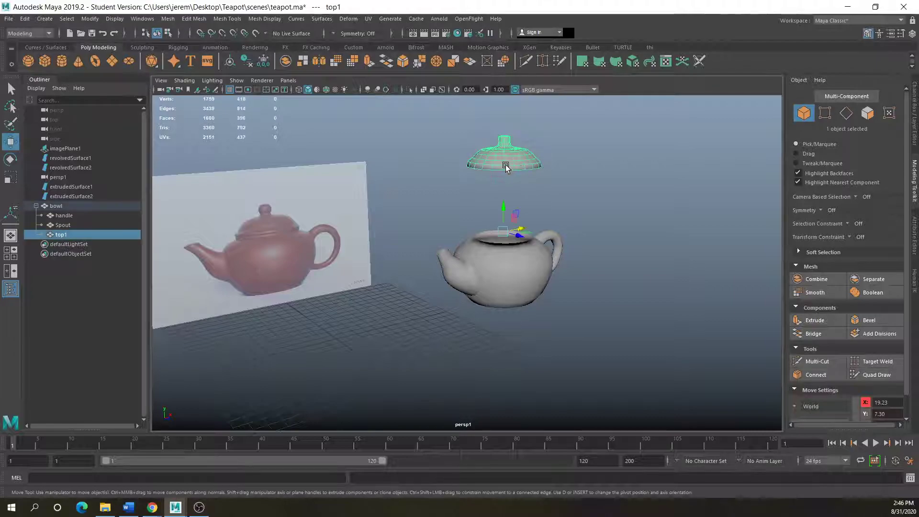
click(59, 235)
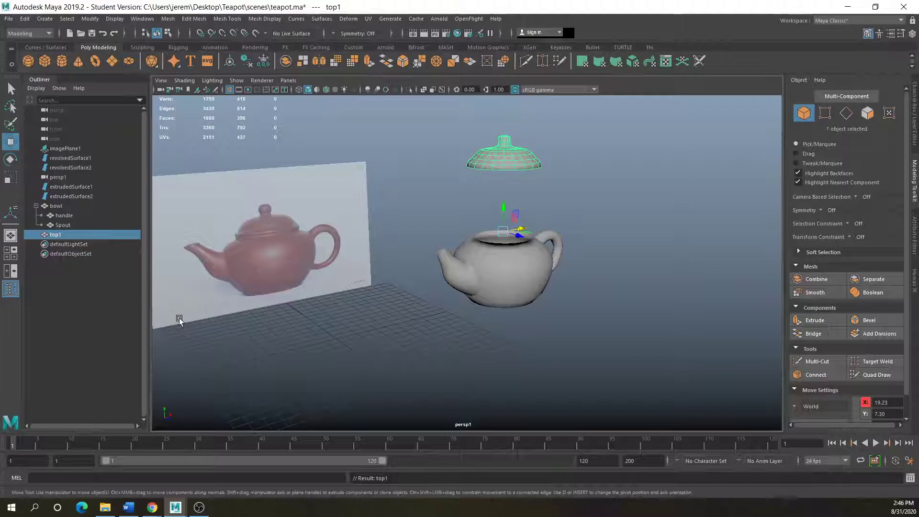
Test-move the bowl without the lid along X, to about X 15.1, and select the lid.
click(401, 385)
click(480, 286)
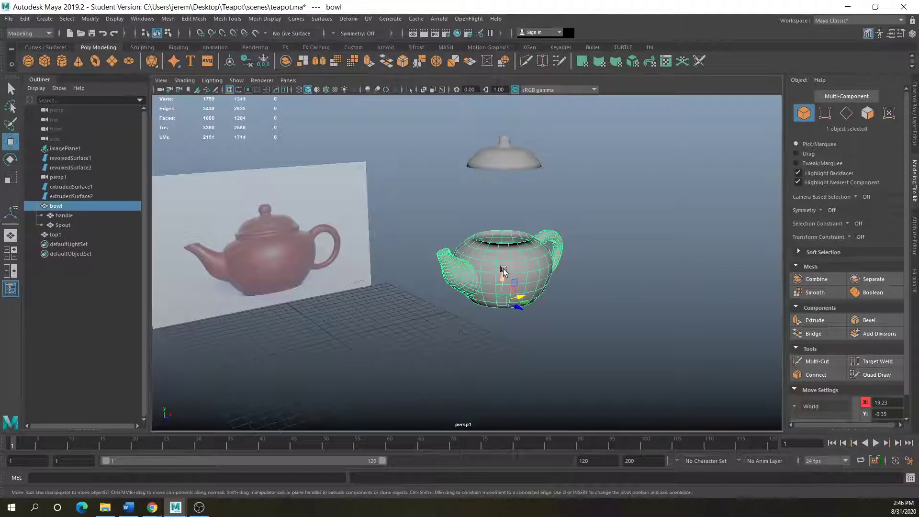
drag(515, 296, 488, 301)
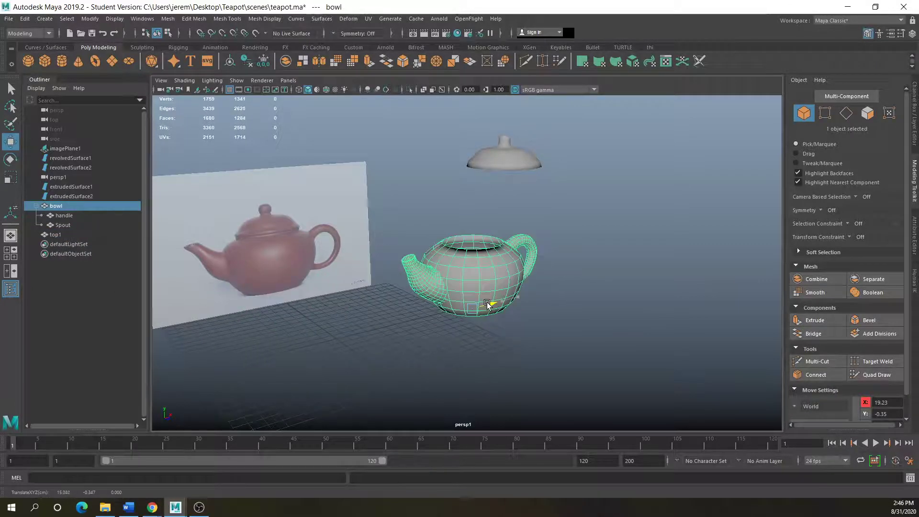
click(497, 151)
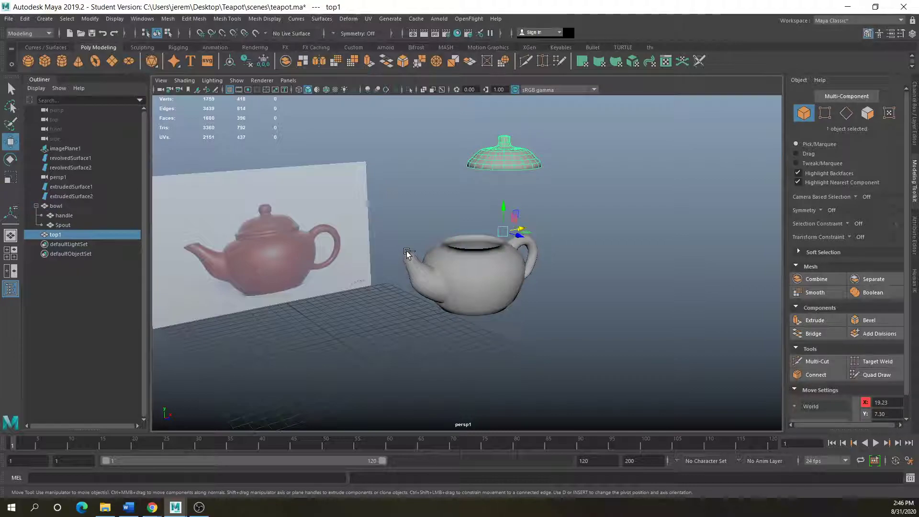
Undo the bowl's test move and the unparenting of the lid.
key(ctrl+z)
key(ctrl+z)
key(ctrl+z)
key(ctrl+z)
key(ctrl+z)
key(ctrl+z)
Lower the lid back onto the bowl and move the whole teapot along X to about 9.6.
click(424, 295)
click(502, 166)
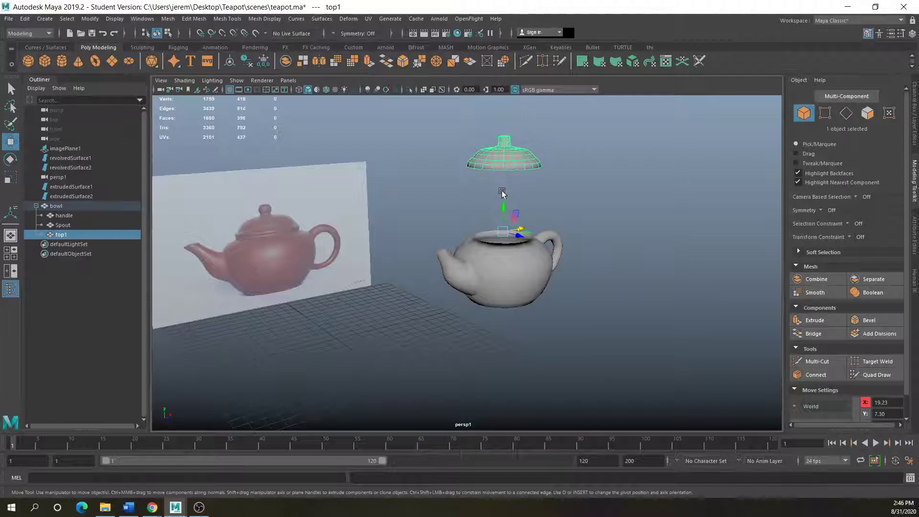
drag(502, 213, 455, 324)
click(504, 261)
scroll(346, 356, down, 3)
alt+drag(337, 345, 366, 336)
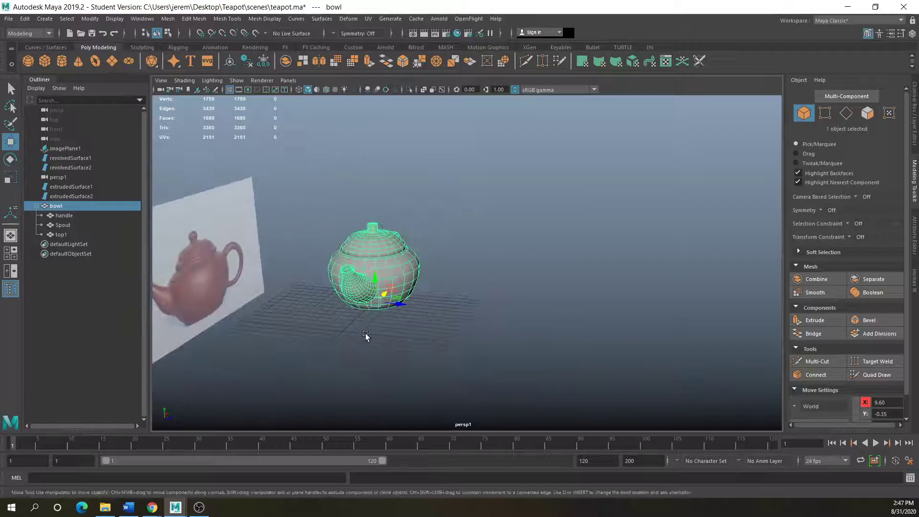
scroll(353, 339, down, 3)
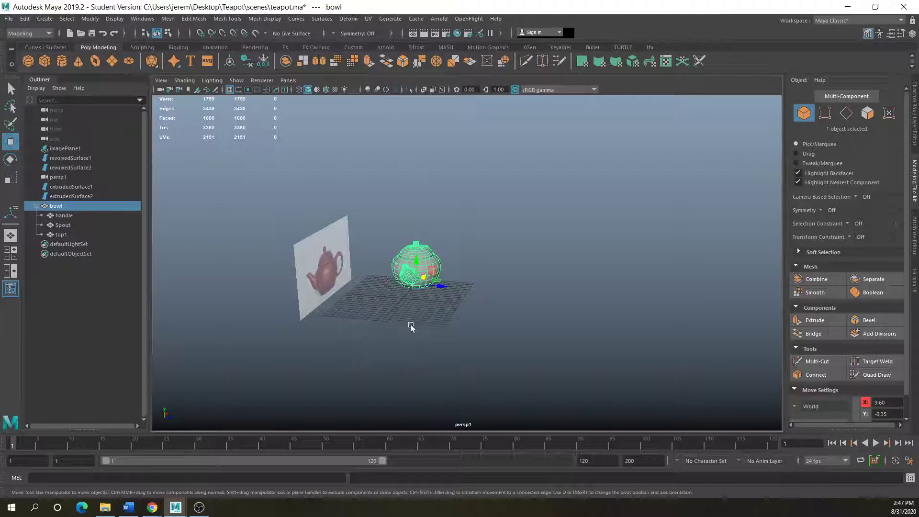
scroll(412, 280, up, 6)
scroll(358, 337, down, 2)
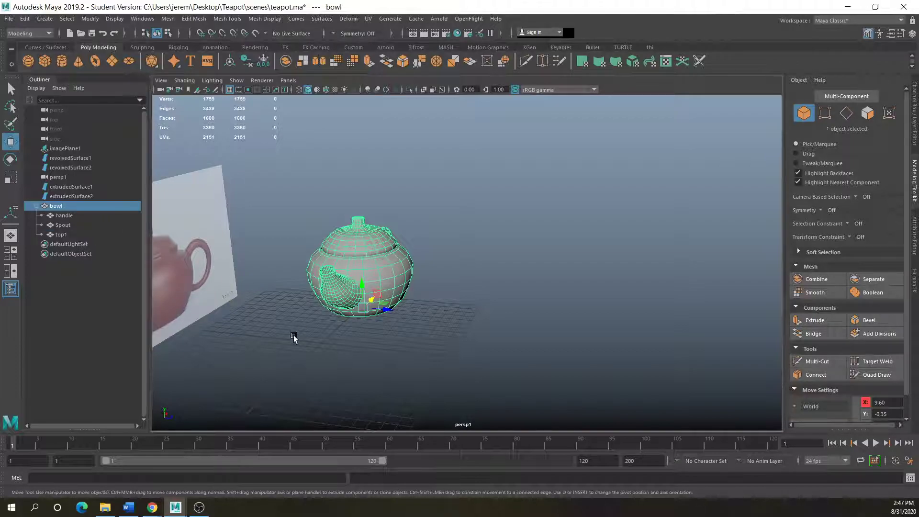
Select the bowl and test-move the whole parented teapot slightly along Z.
click(277, 334)
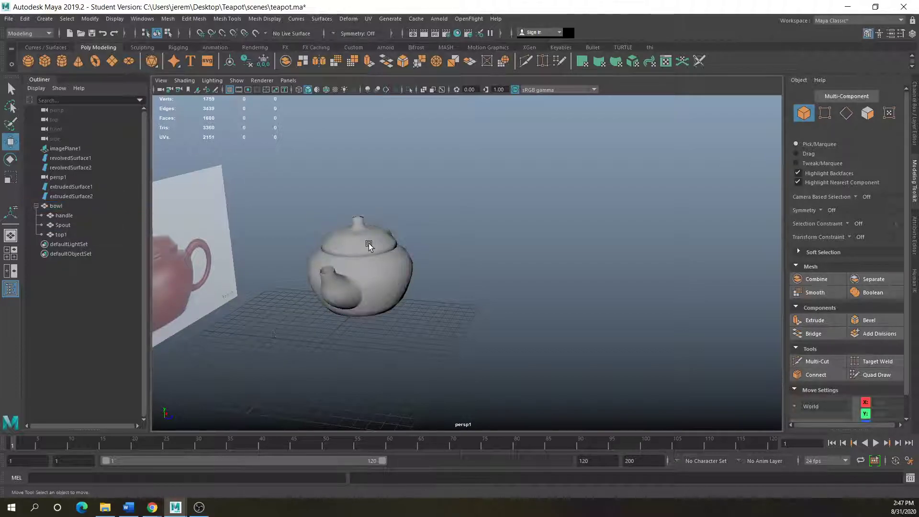
click(369, 242)
click(354, 271)
drag(384, 311, 372, 342)
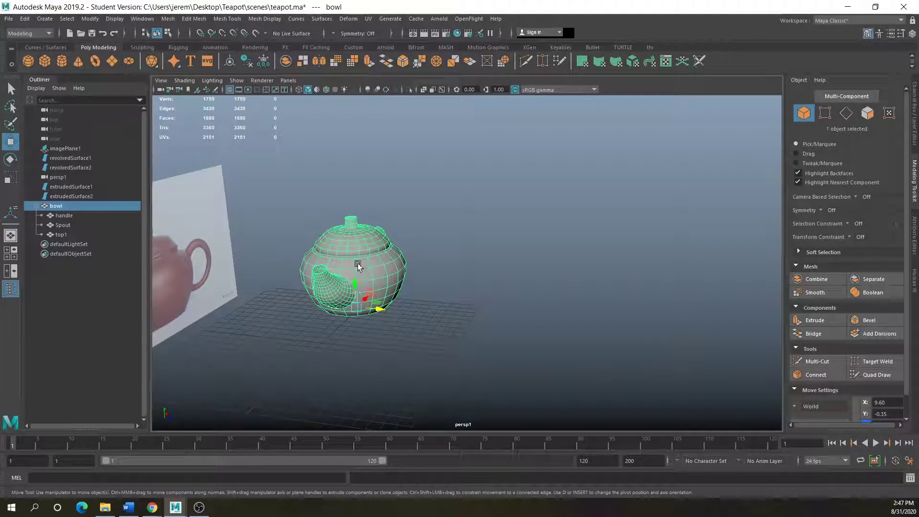
click(249, 354)
click(377, 279)
Unparent the lid top1, the Spout and the handle from the bowl.
alt+drag(331, 317, 305, 316)
click(349, 230)
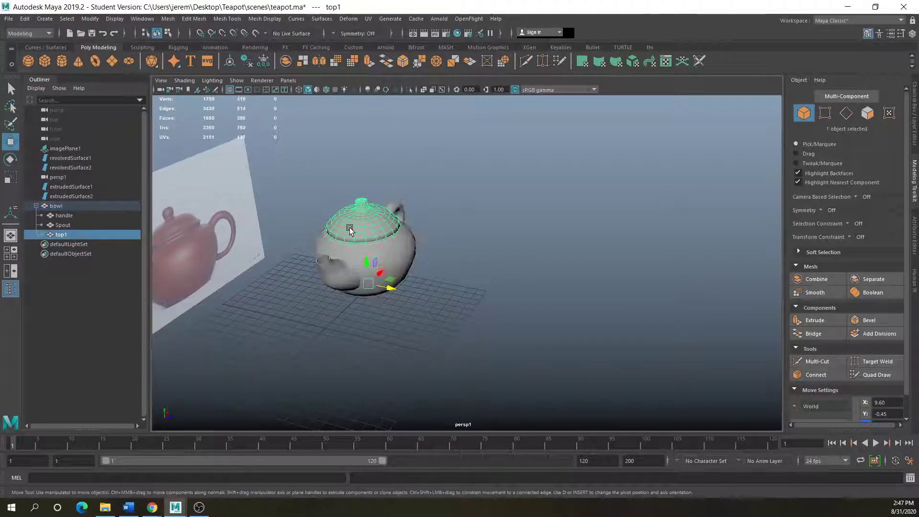
key(p)
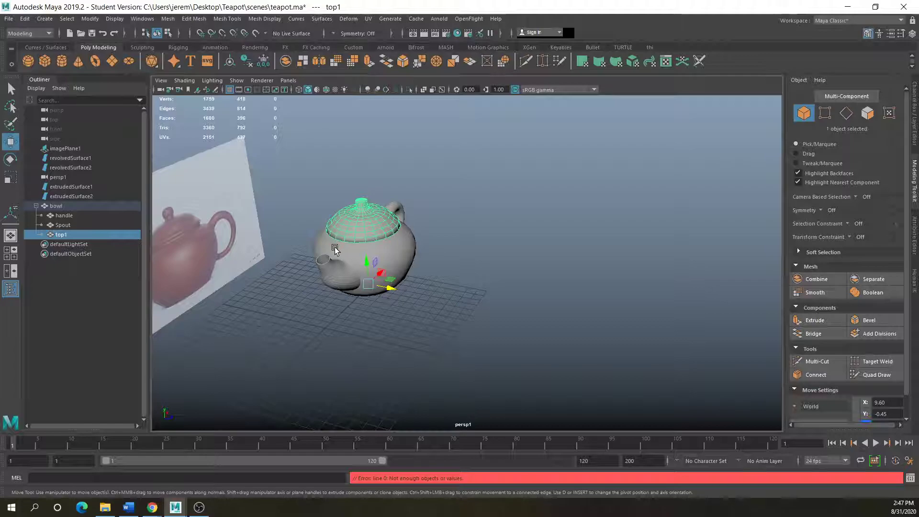
key(shift+p)
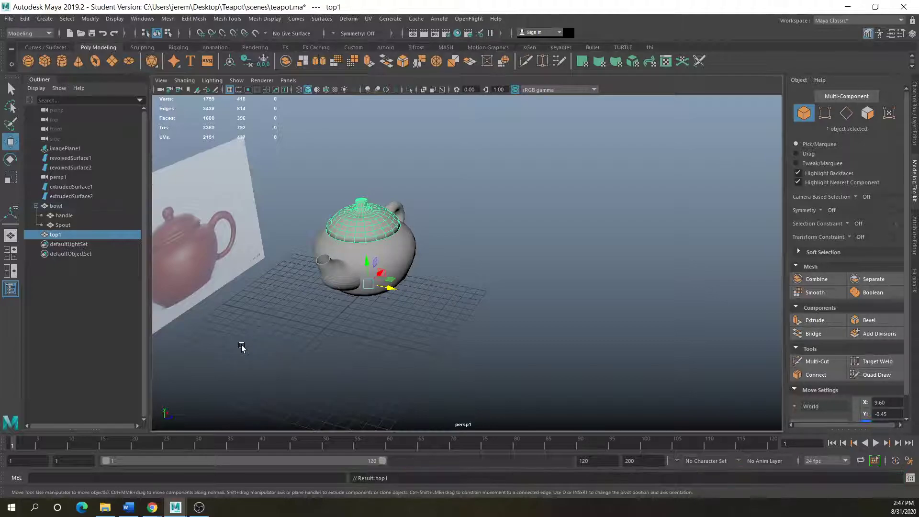
click(64, 224)
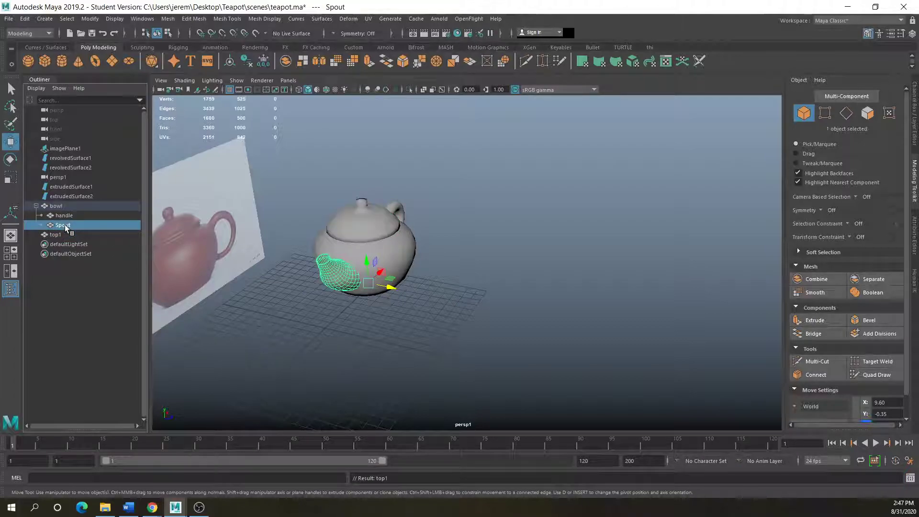
key(shift+p)
click(60, 215)
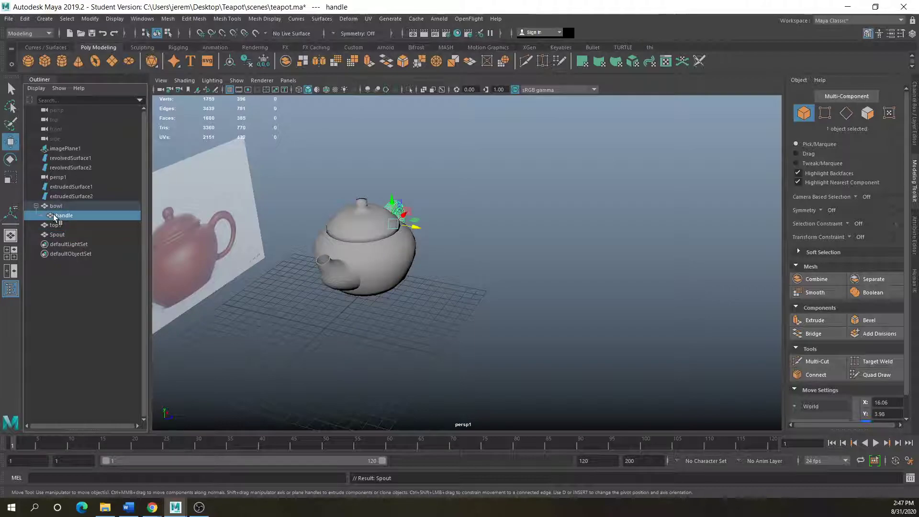
key(shift+p)
Select the bowl, top1, Spout and handle together and group them.
click(342, 322)
drag(450, 149, 331, 336)
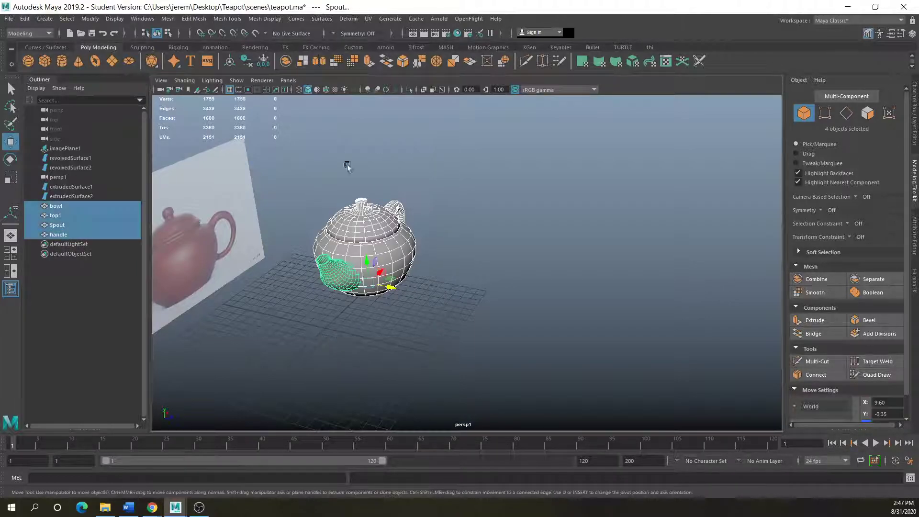
click(91, 19)
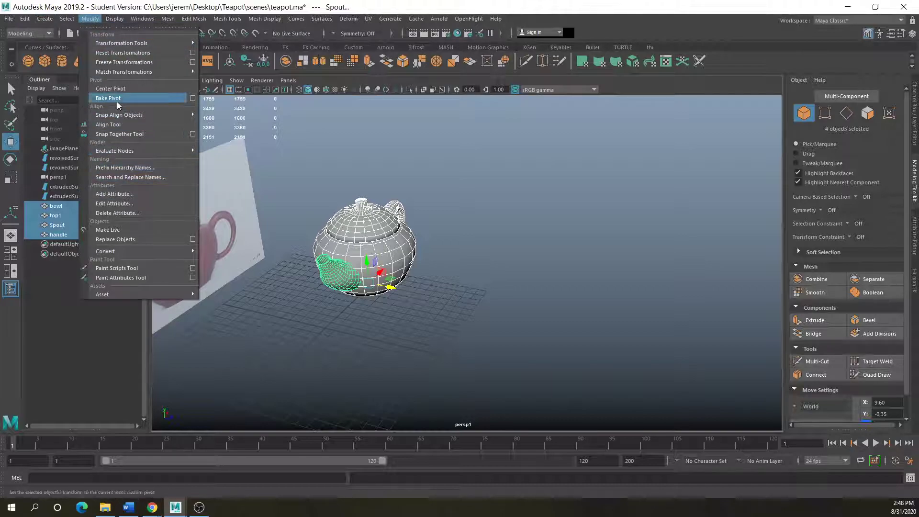
click(24, 18)
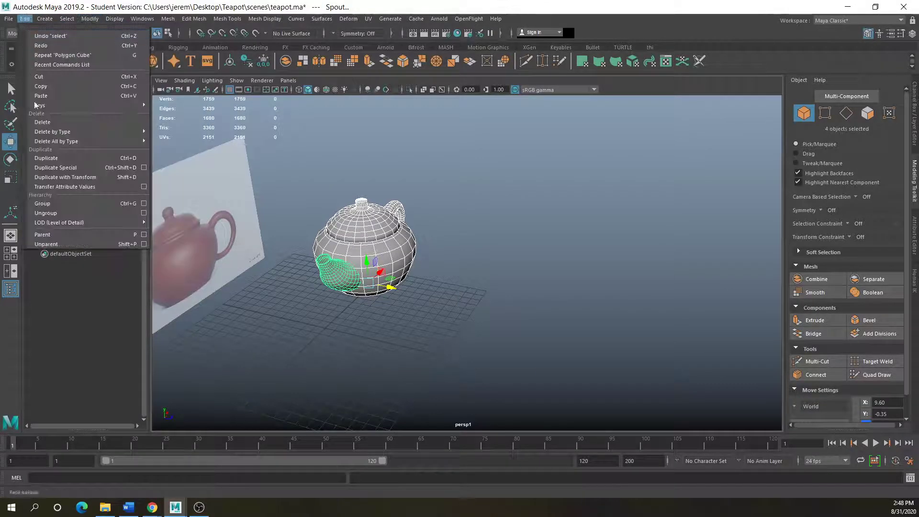
click(47, 205)
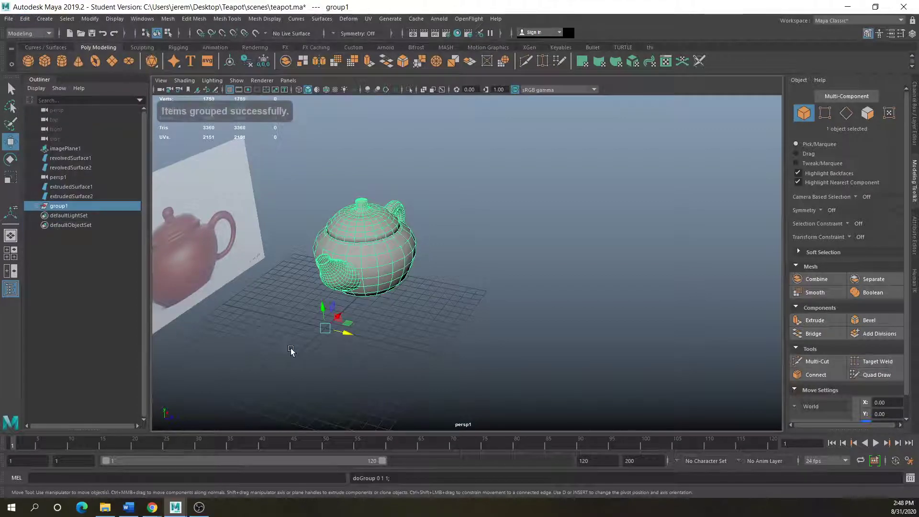
Pick the spout, select the whole teapot group, and move the group along X to about 0.88.
click(318, 316)
click(341, 292)
key(Up)
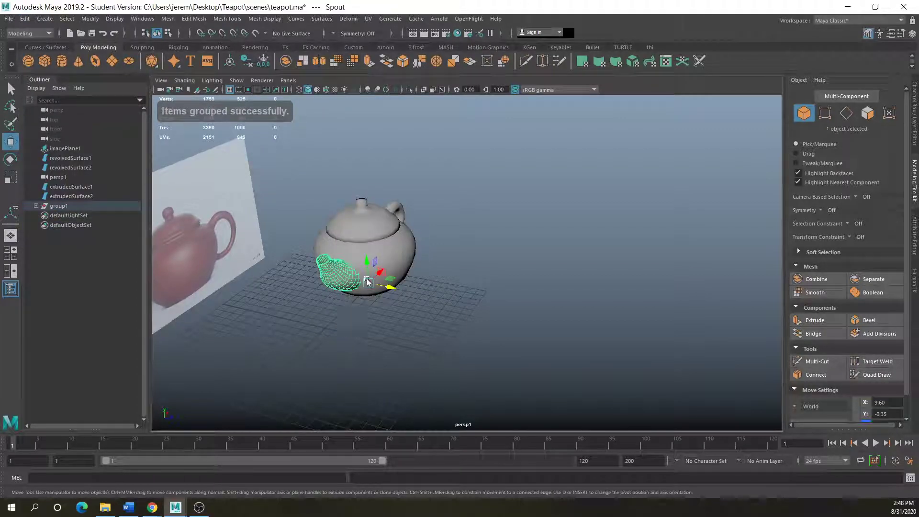
click(55, 206)
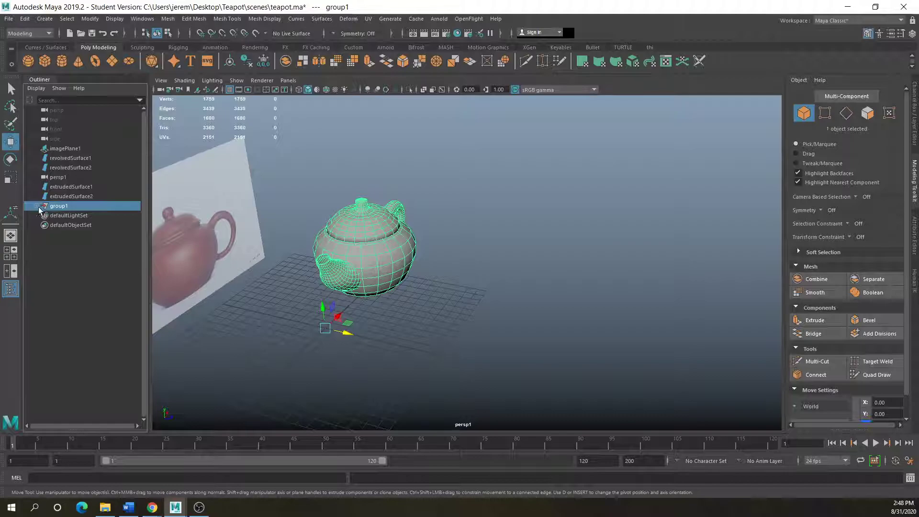
alt+drag(330, 317, 409, 304)
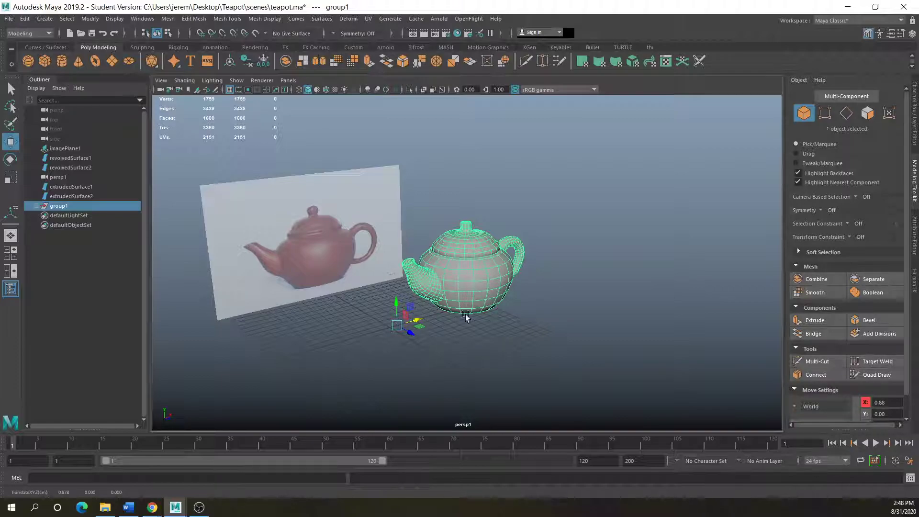
scroll(461, 374, down, 3)
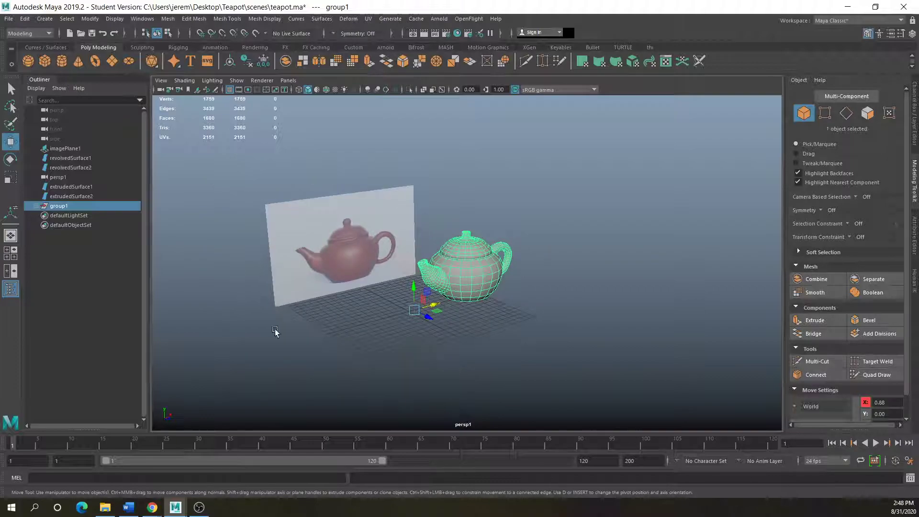